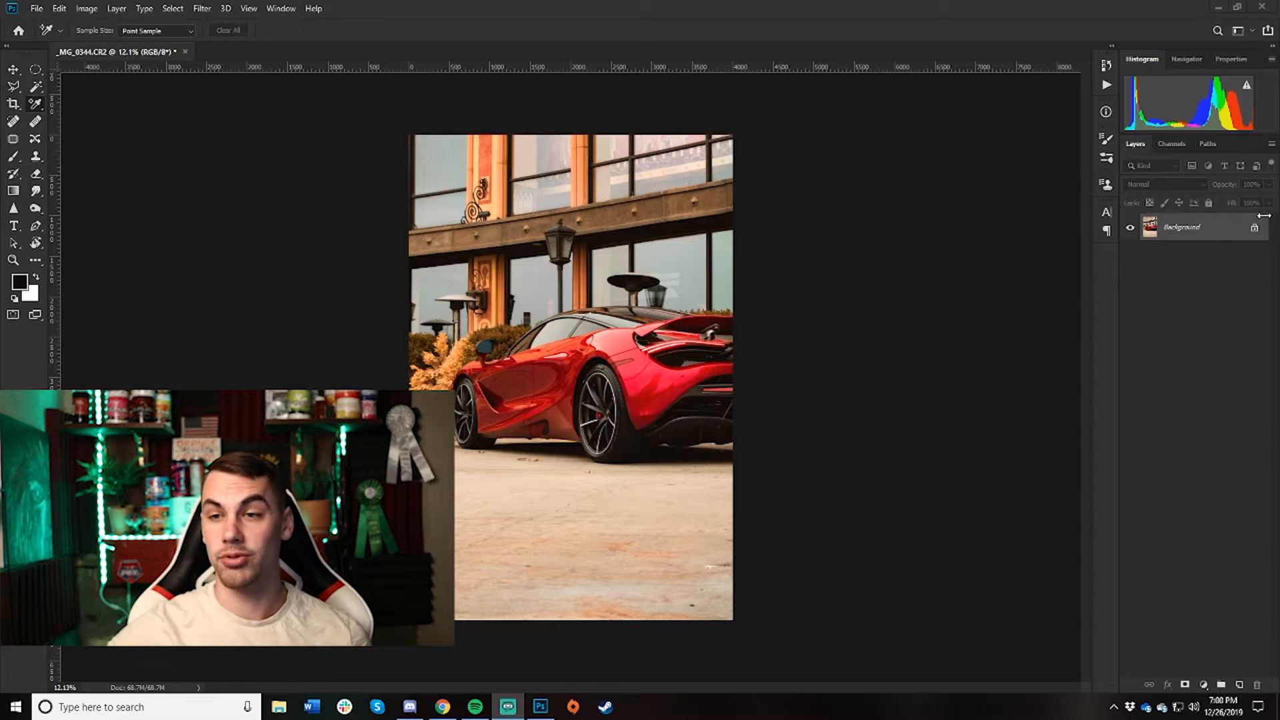
Duplicate the Background layer and name the copy Color Grading
drag(1230, 234, 1238, 683)
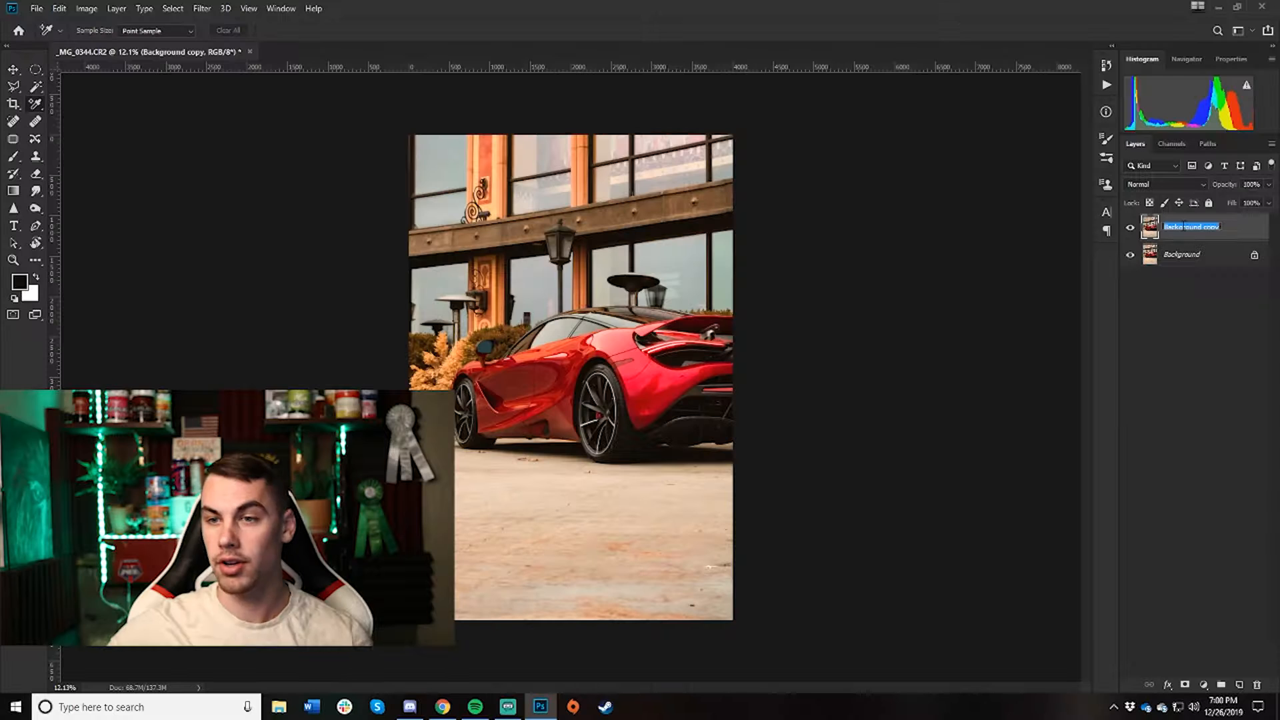
double_click(976, 90)
text(Color Gradin)
text(g)
key(Return)
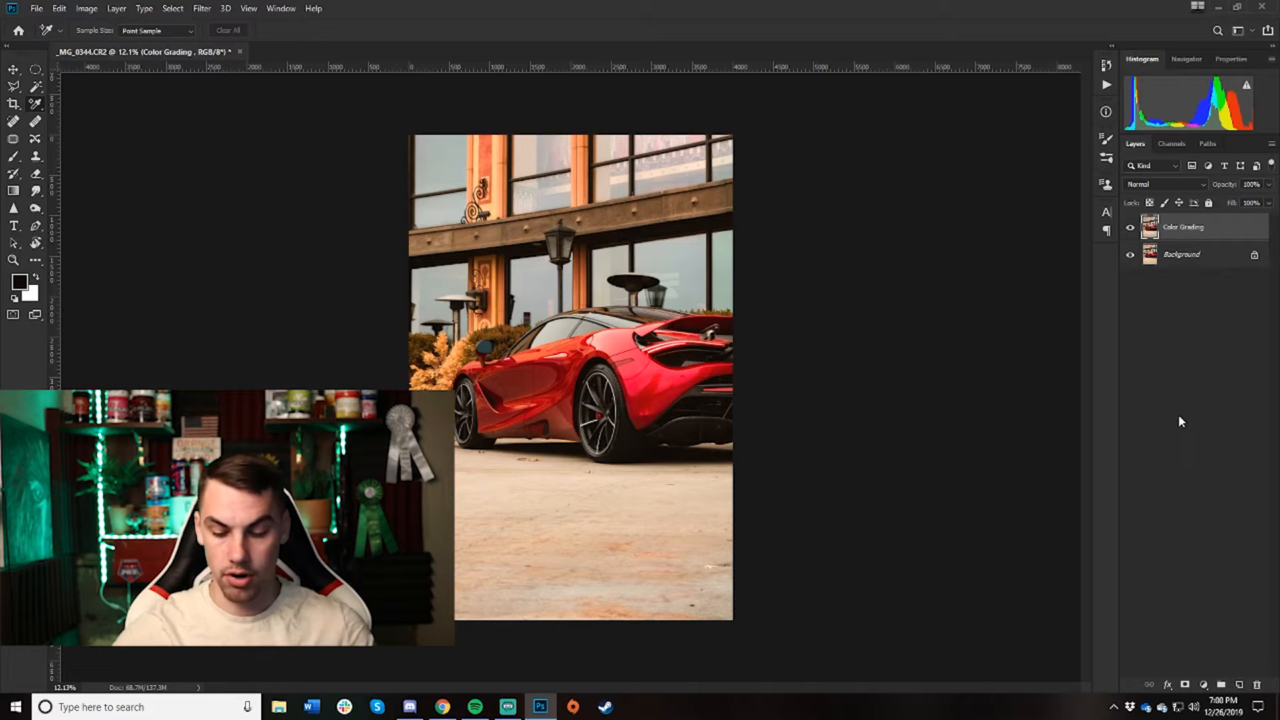
key(shift+BackSpace)
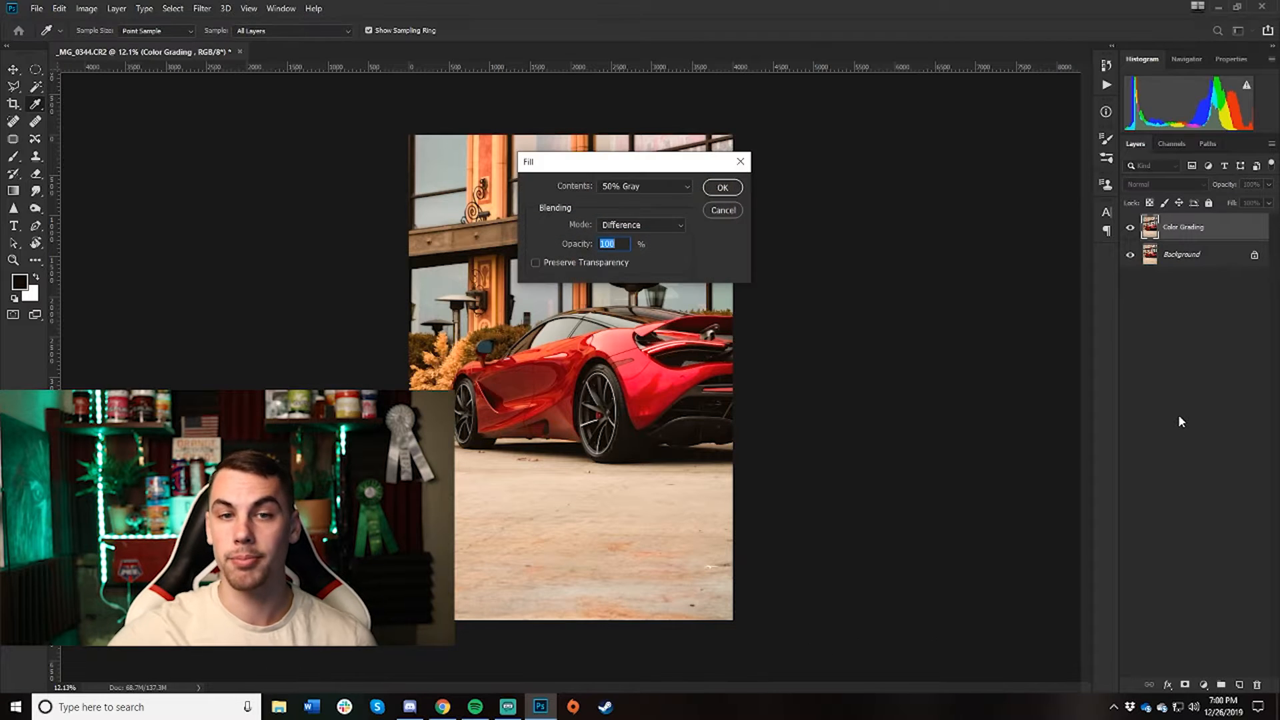
click(628, 186)
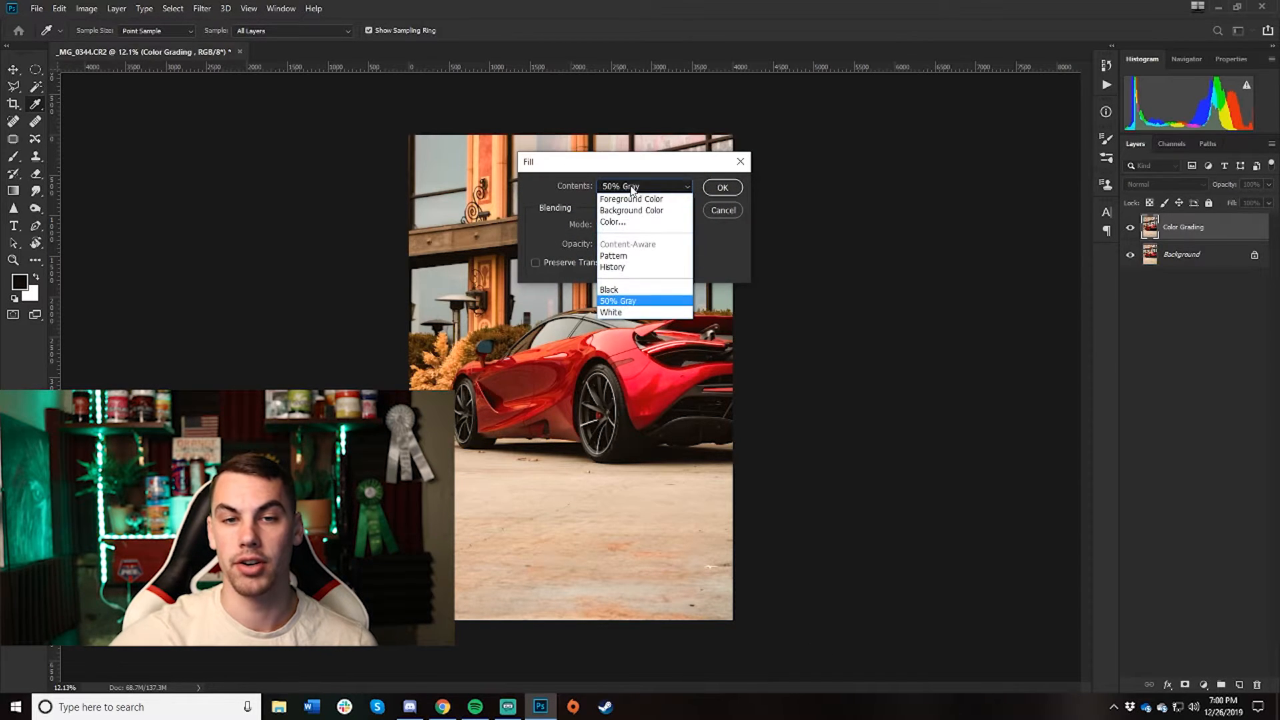
click(617, 301)
click(716, 210)
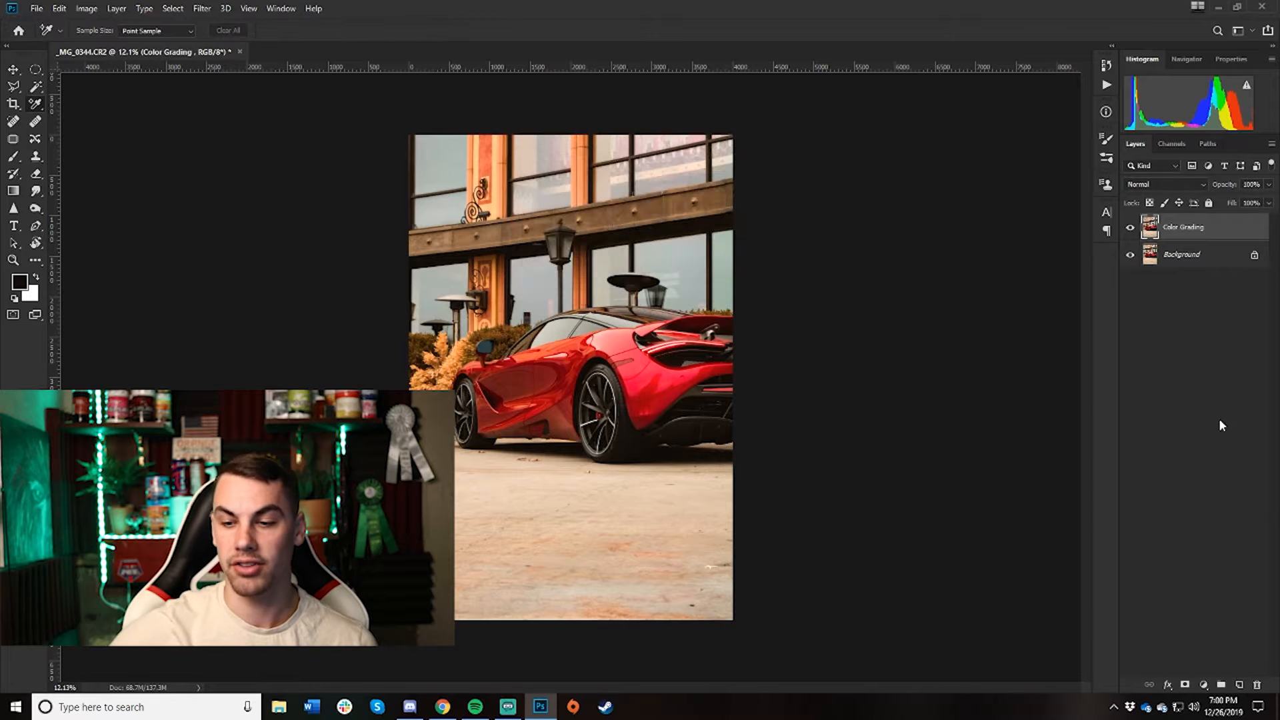
Create a new empty layer above Color Grading and name it gray layer
click(1238, 684)
double_click(1174, 228)
text(gray layer)
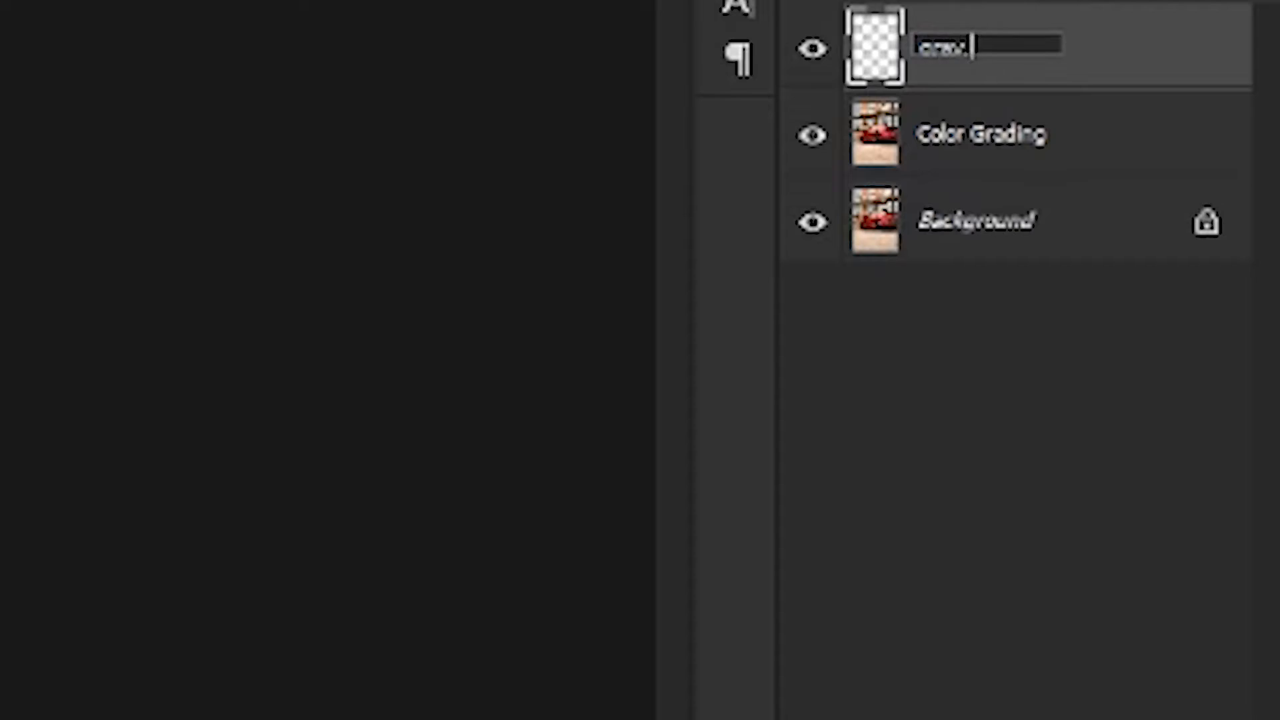
key(Return)
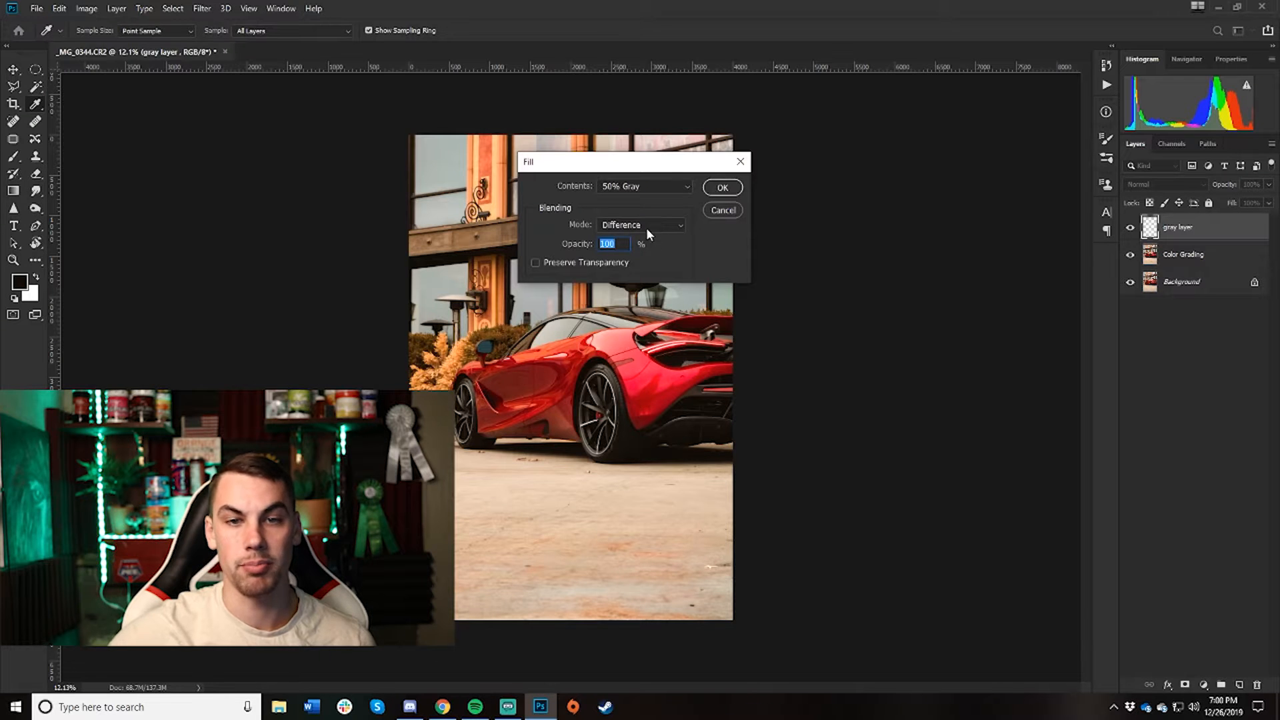
Fill the gray layer with 50% Gray and set its blend mode to Difference
click(722, 188)
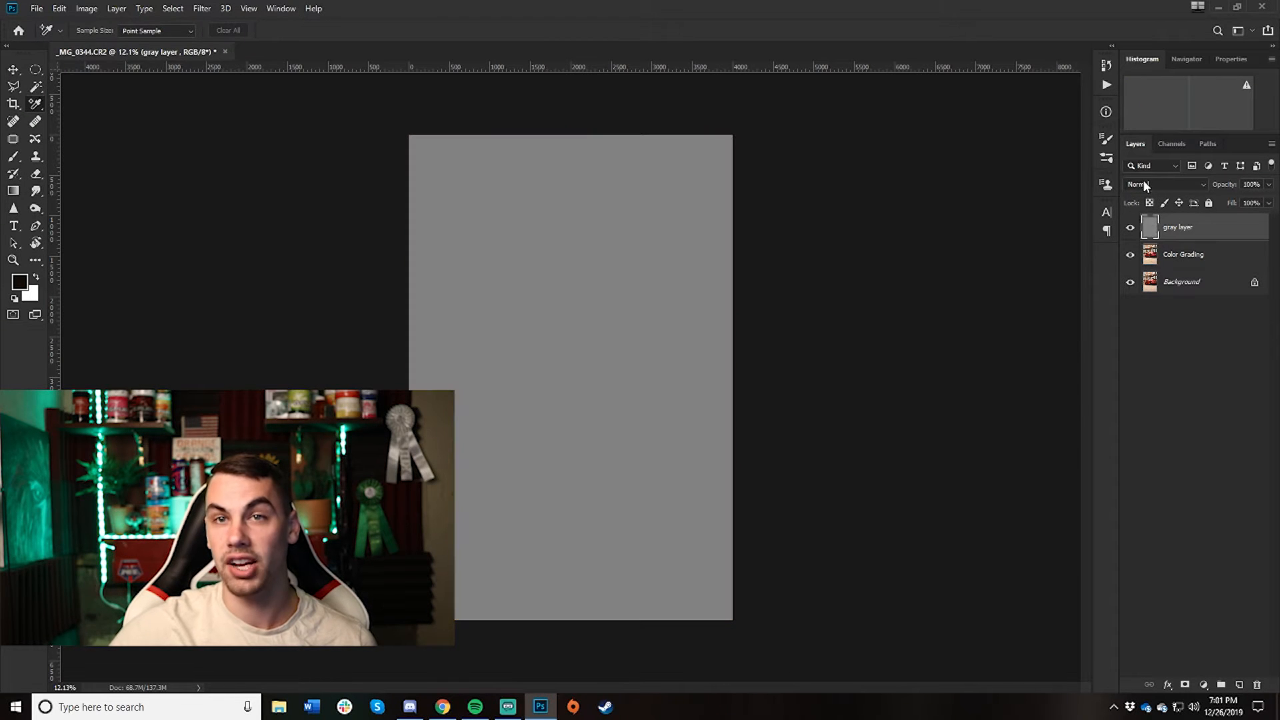
click(1143, 184)
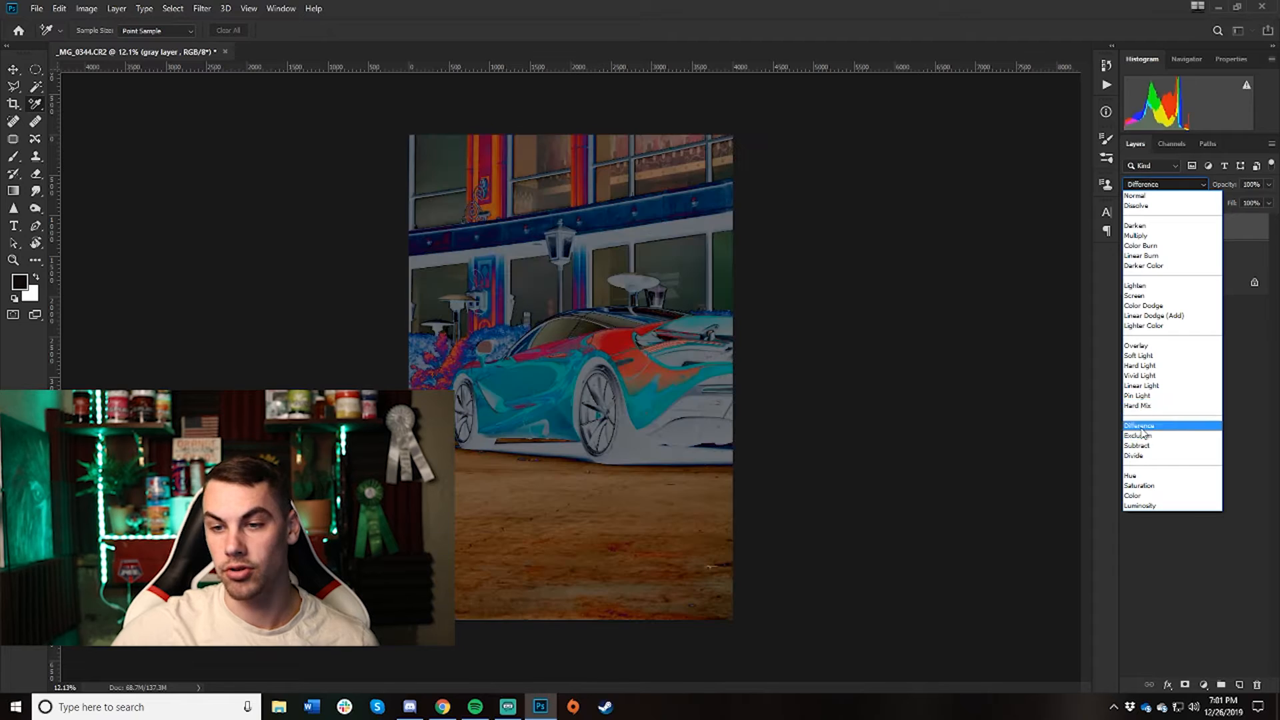
click(1139, 425)
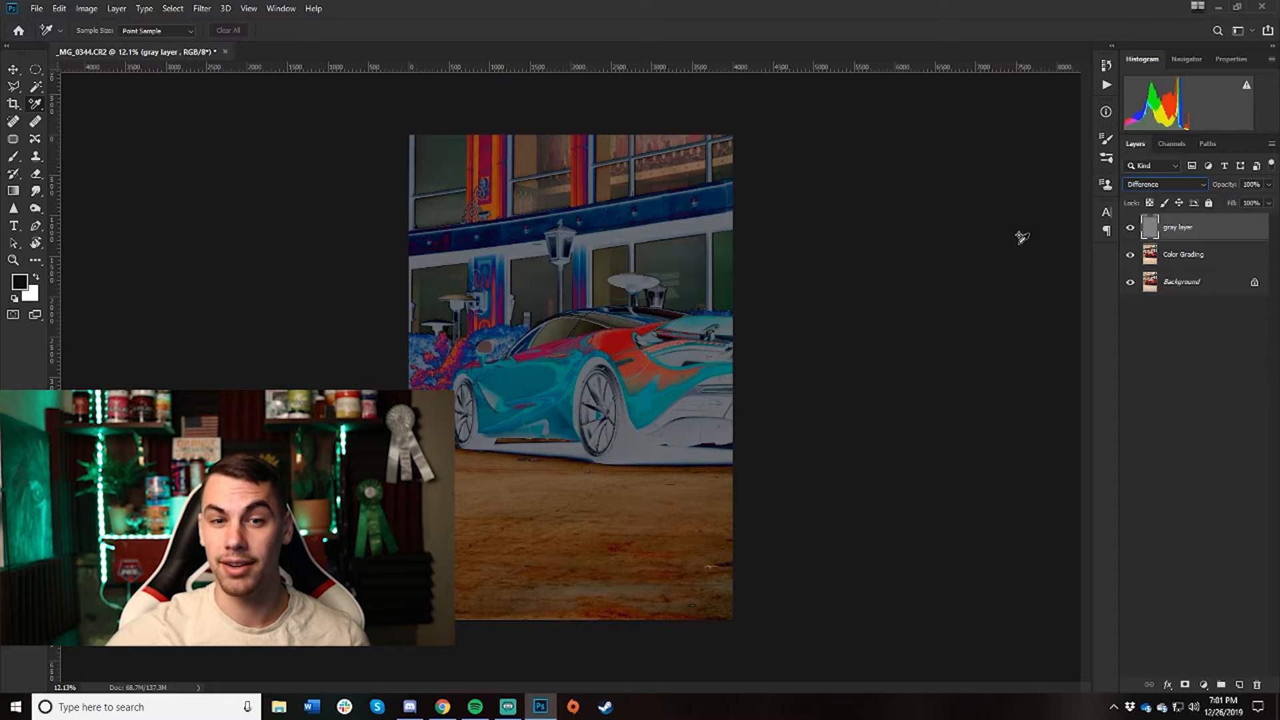
Add a Threshold adjustment layer on top of the stack and set its threshold level to 25
click(1206, 686)
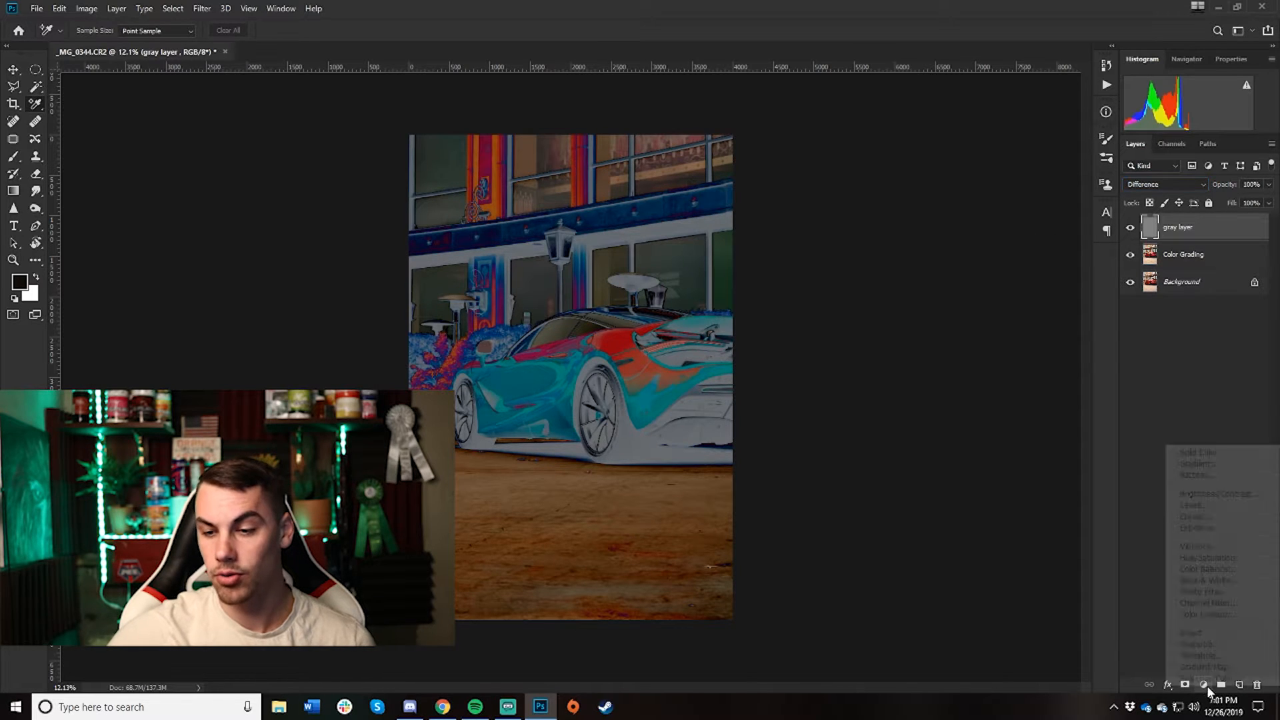
click(1200, 656)
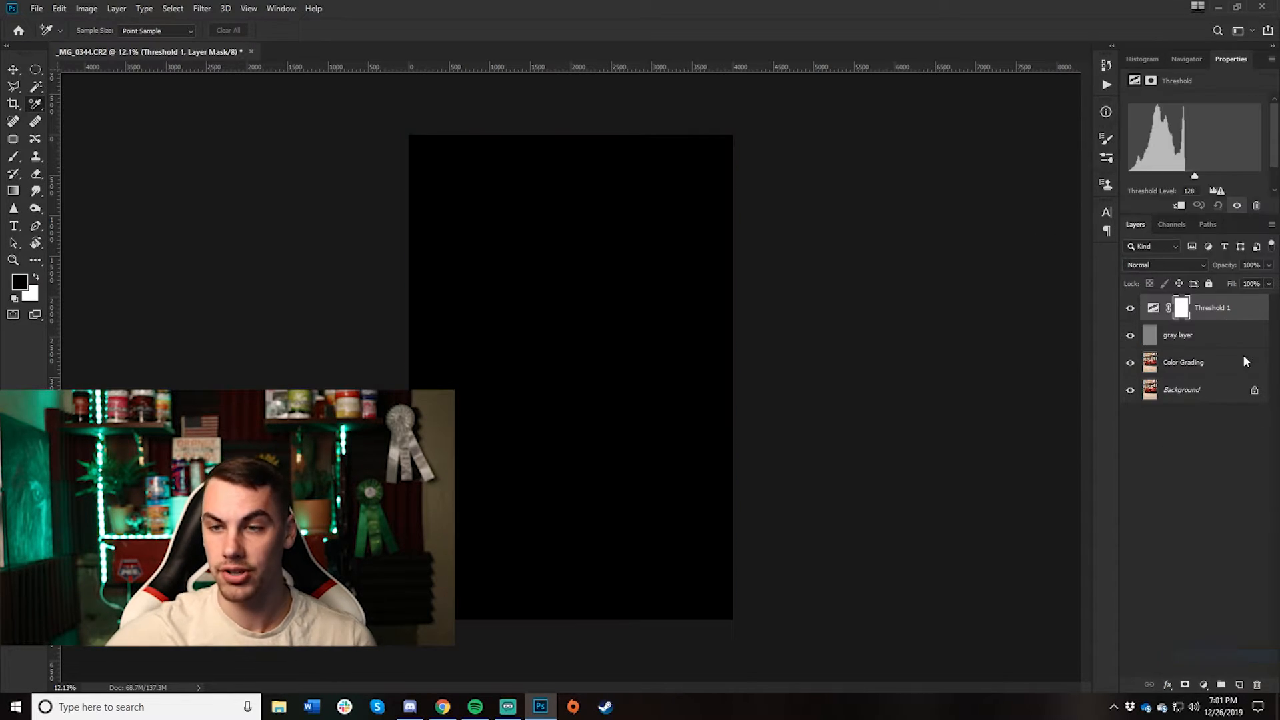
click(1152, 308)
drag(1191, 178, 1142, 188)
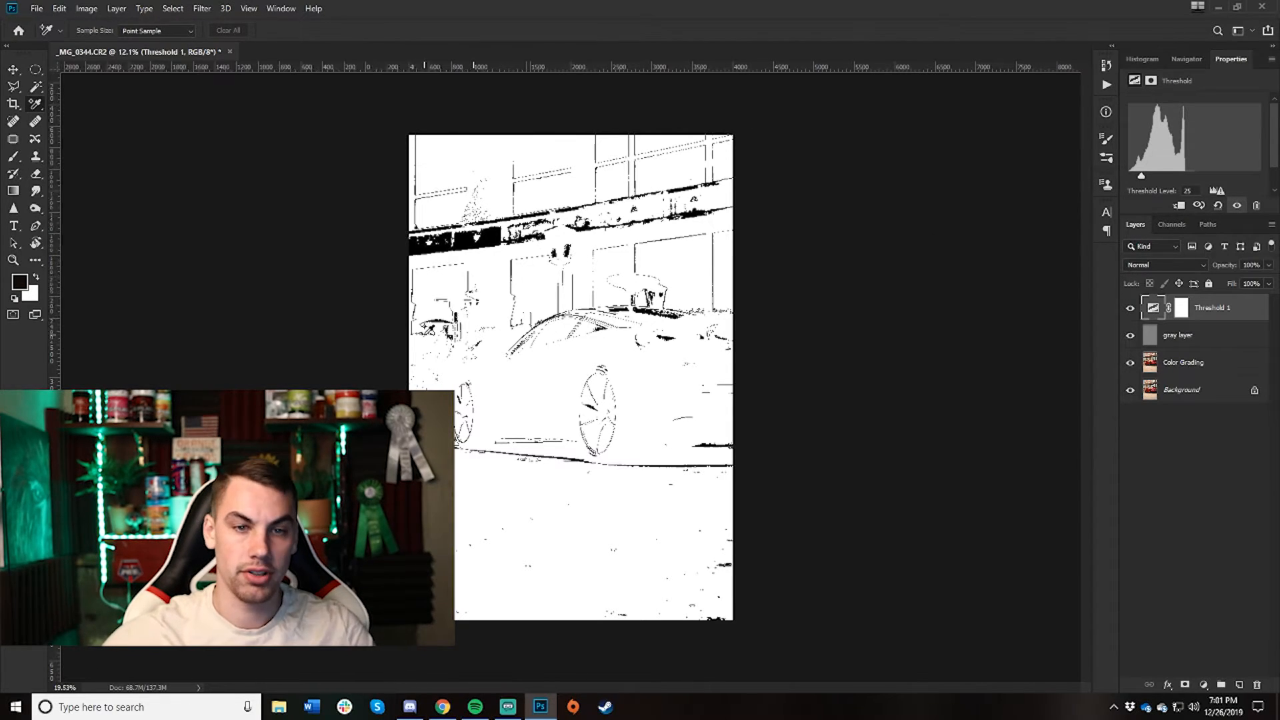
Place a color sampler on the black area in the shadow under the car, near the rear wheel
scroll(424, 194, up, 5)
scroll(424, 194, up, 2)
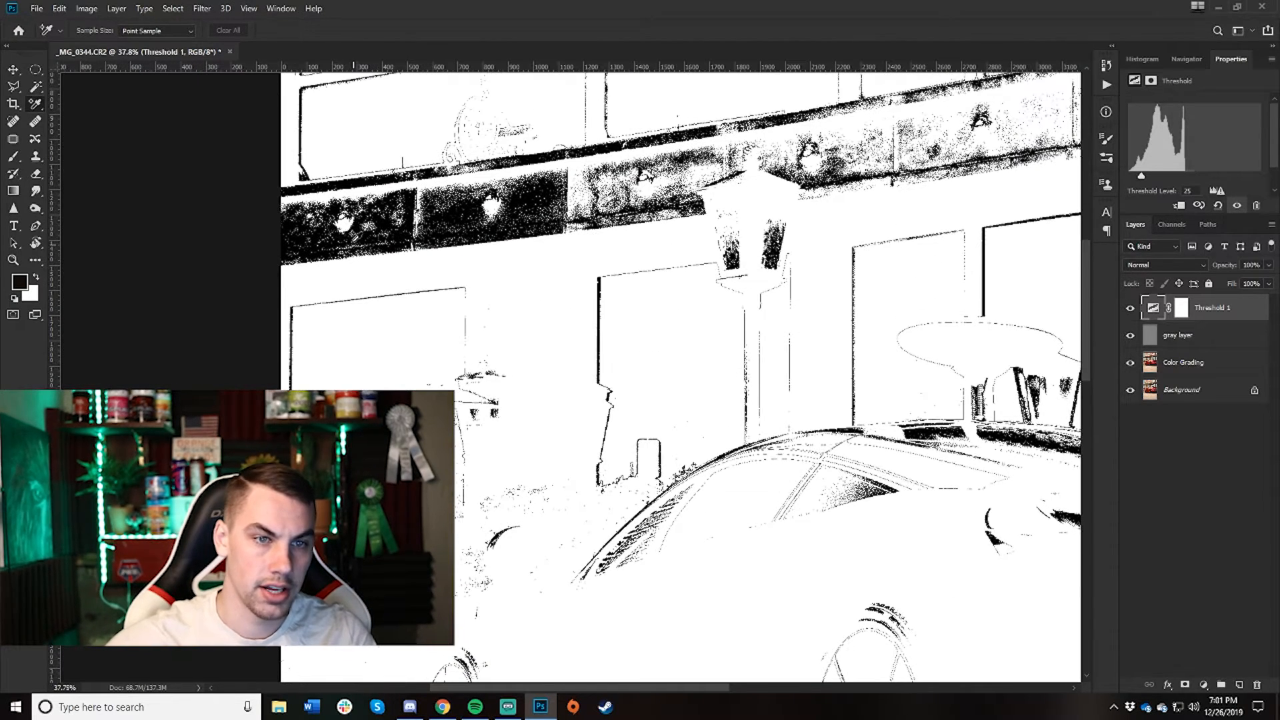
scroll(680, 373, down, 9)
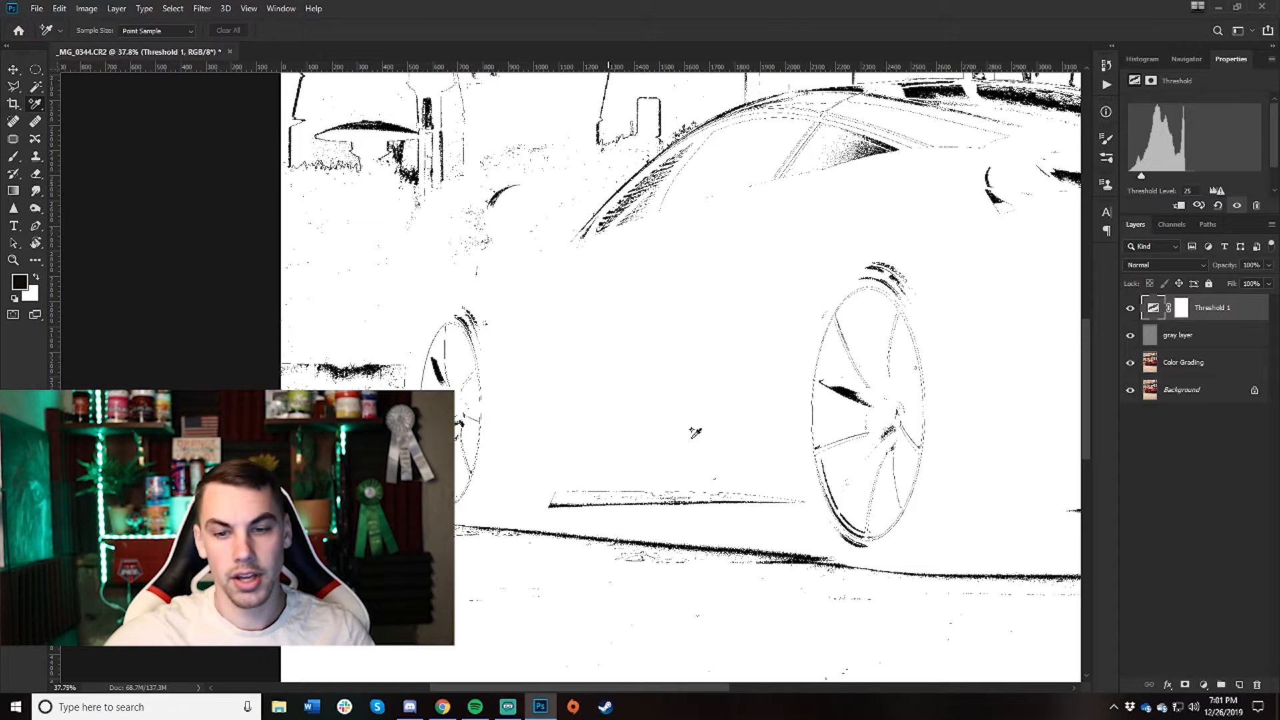
key(F8)
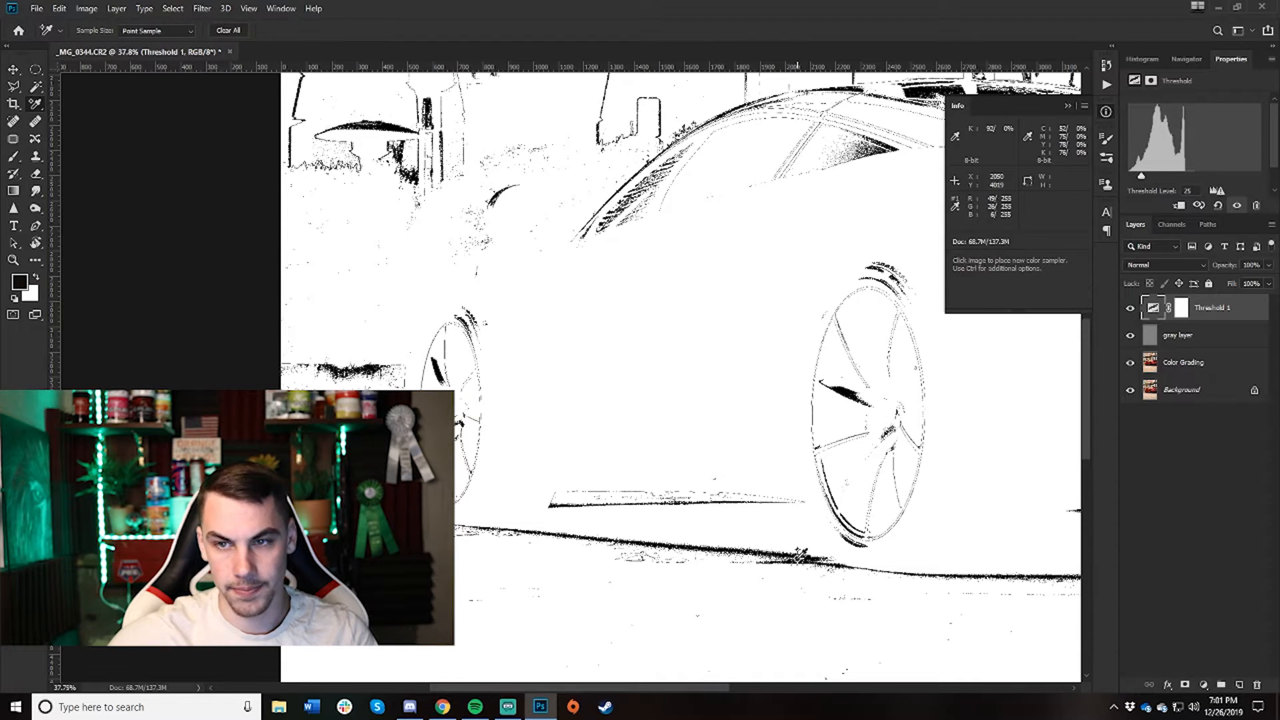
Place a second color sampler on the black part of the building's horizontal beam and collapse the Info readout
scroll(840, 570, up, 3)
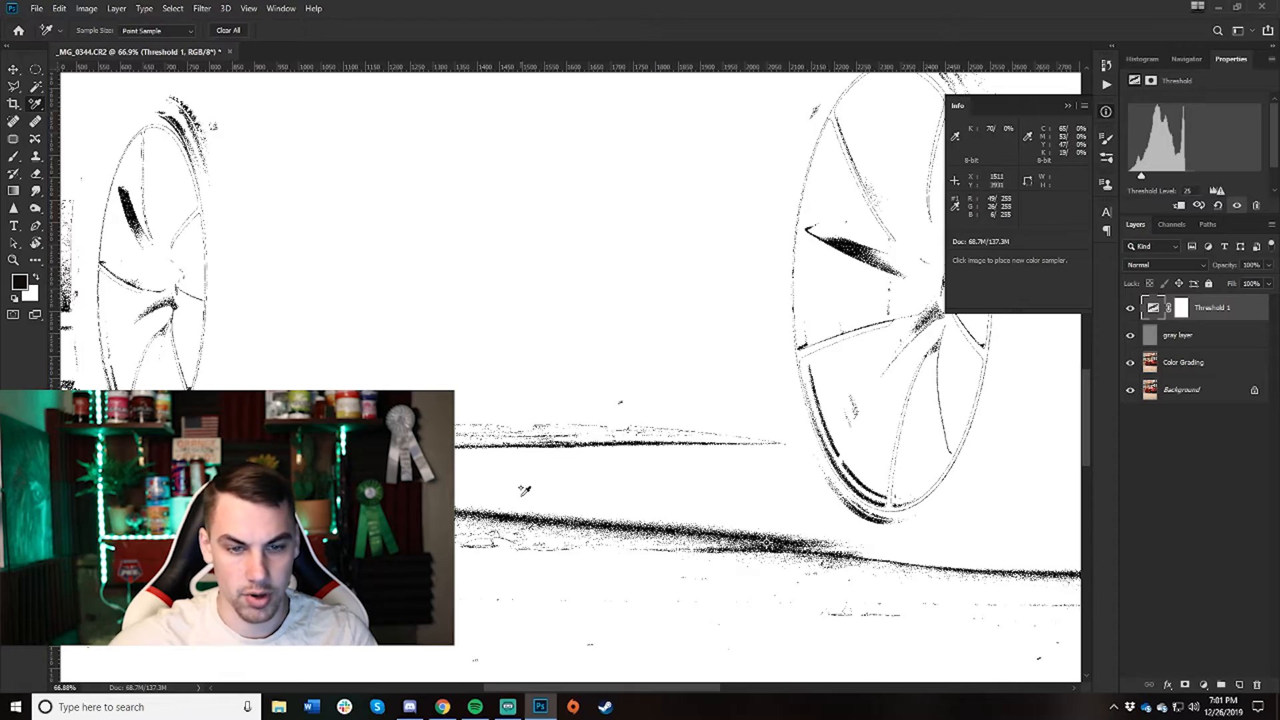
scroll(524, 487, down, 4)
scroll(504, 385, up, 5)
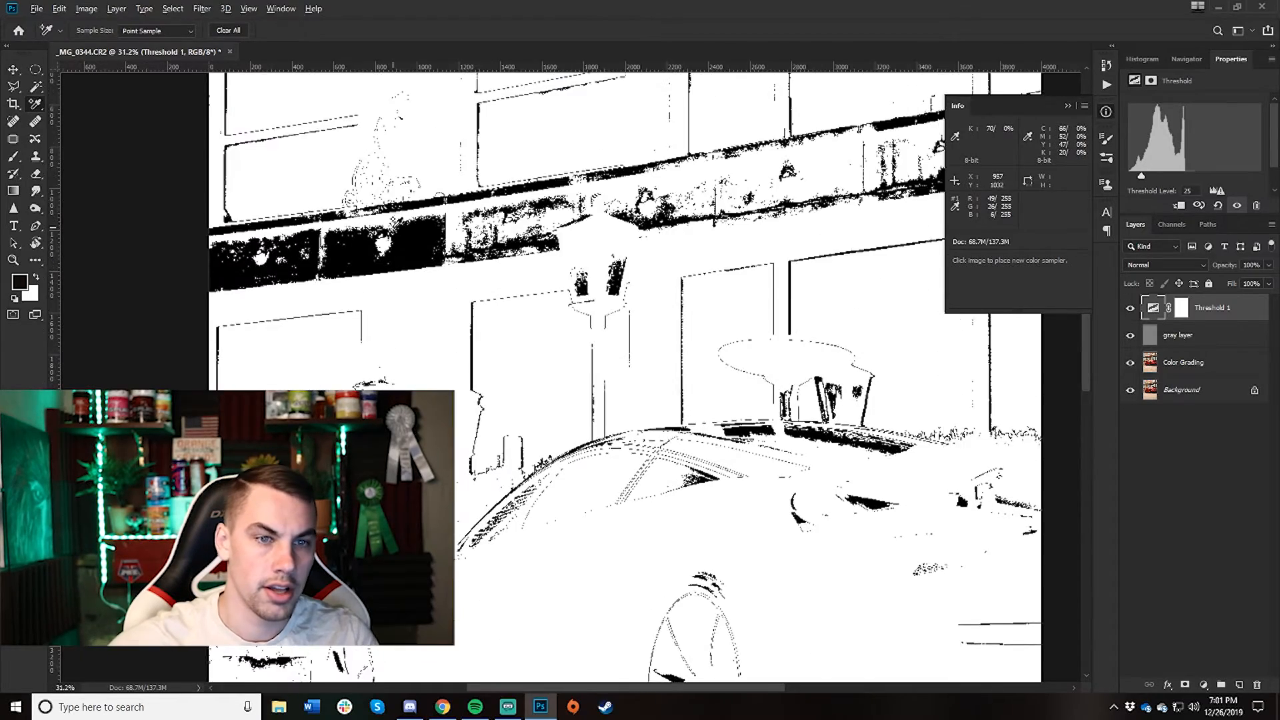
scroll(450, 223, up, 3)
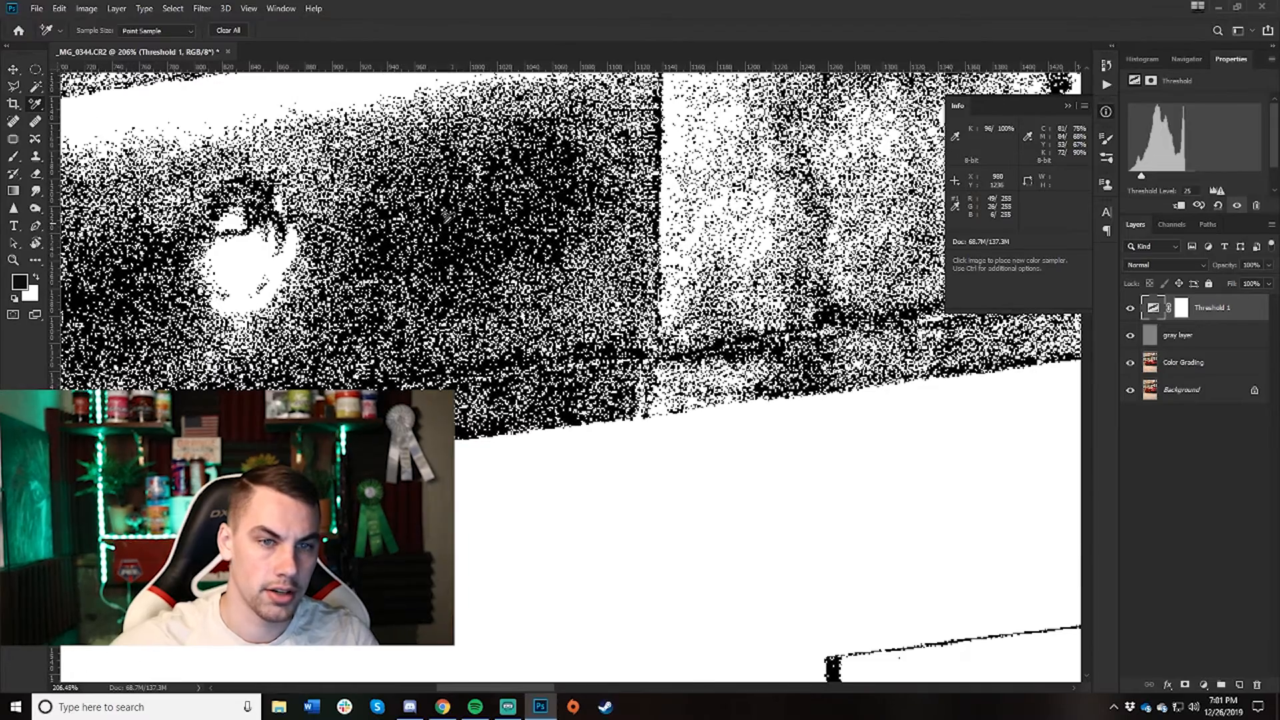
scroll(450, 223, down, 15)
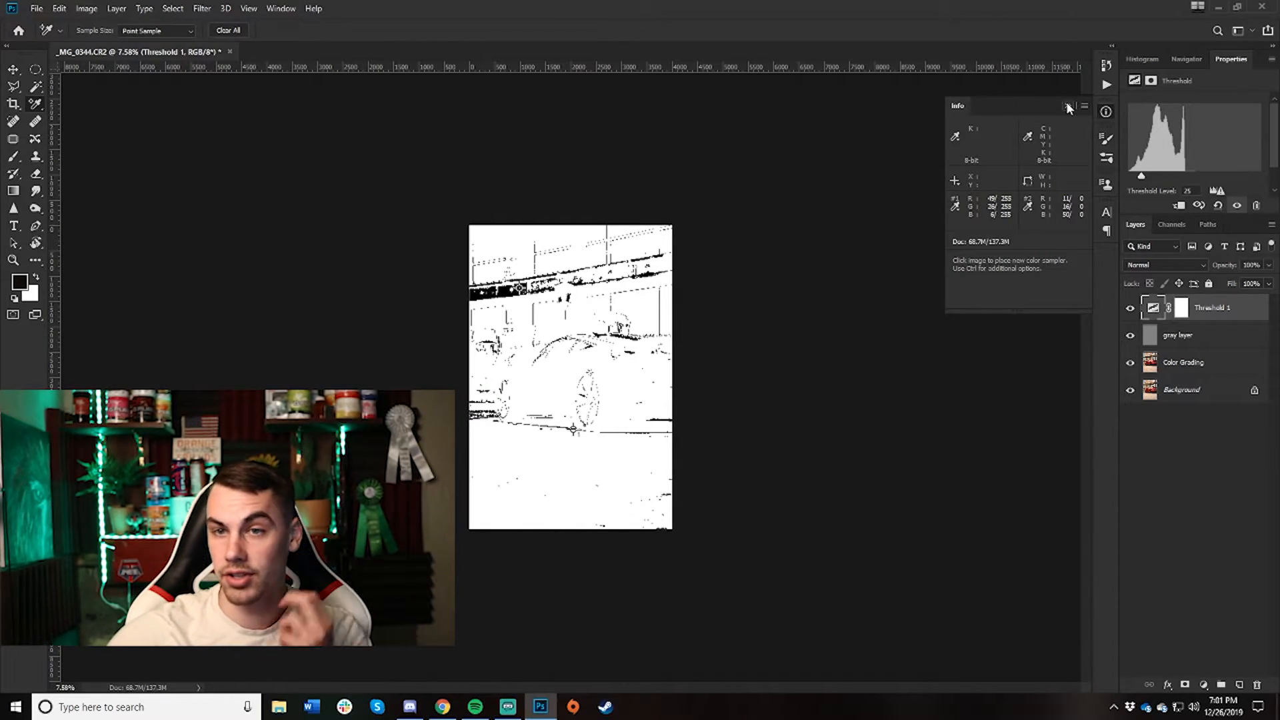
click(1106, 111)
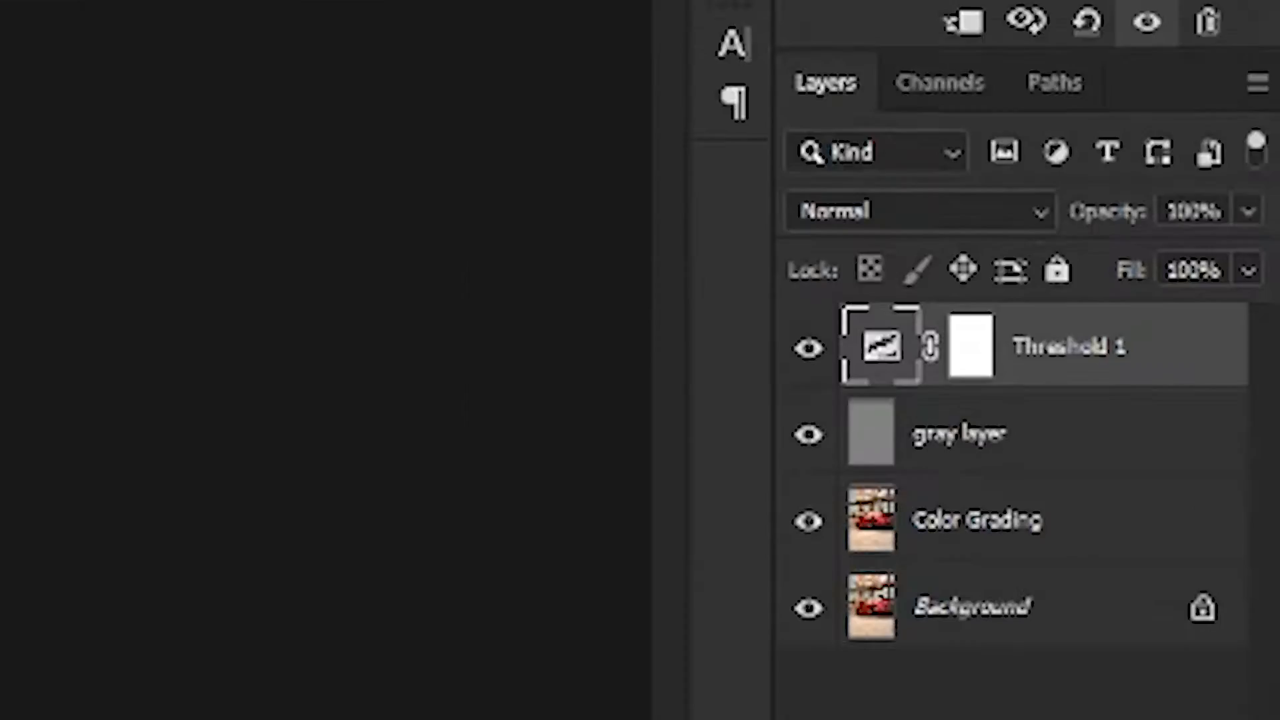
Add a Curves adjustment layer and move it between the gray layer and Color Grading
click(1203, 685)
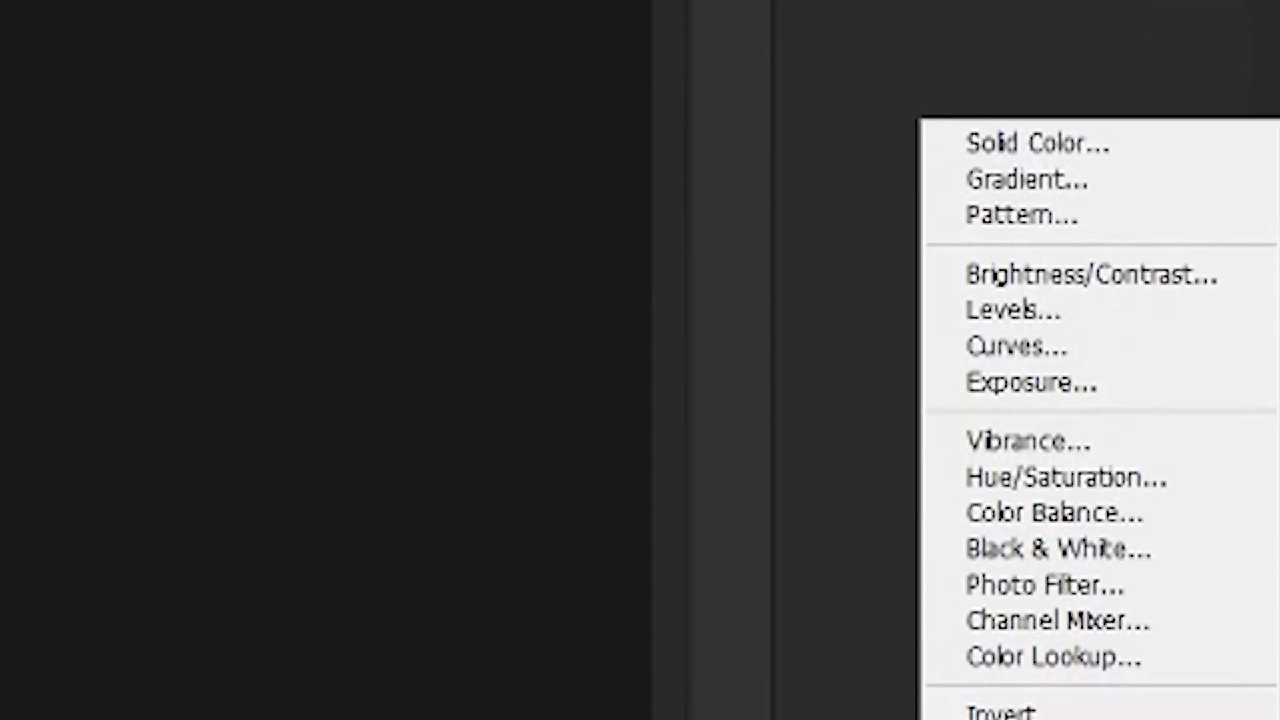
click(1201, 504)
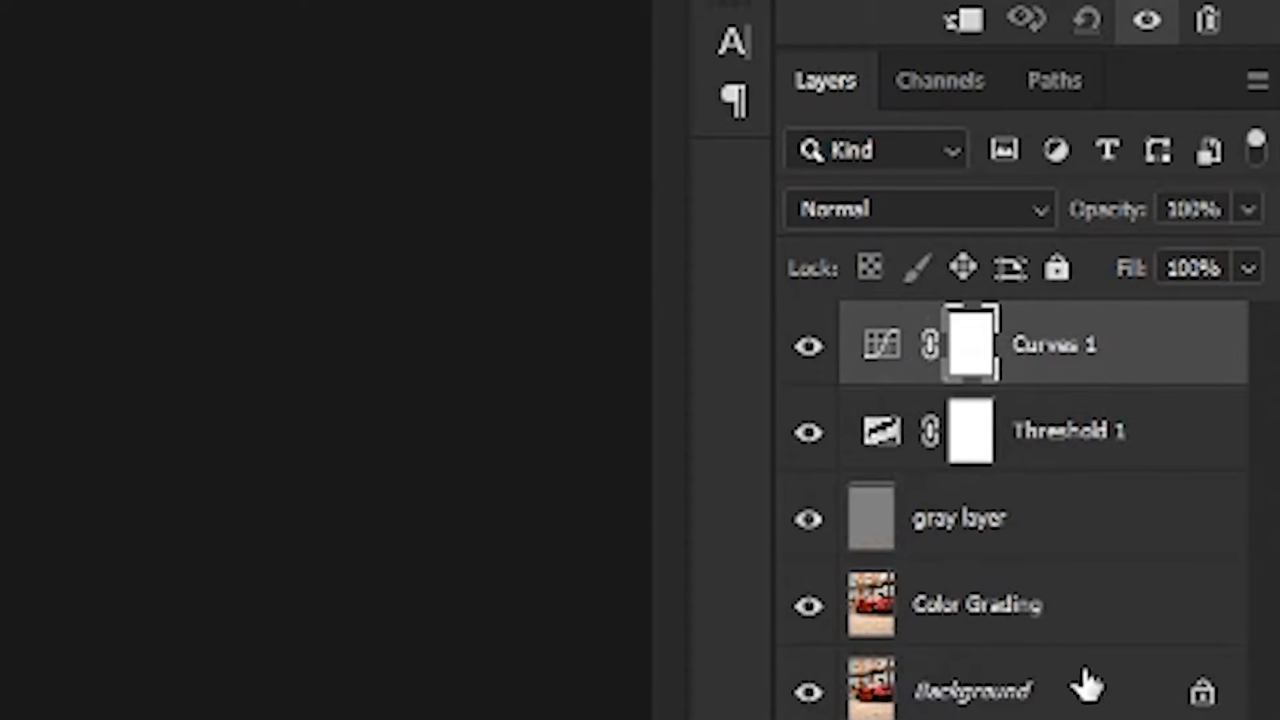
drag(1062, 344, 1060, 549)
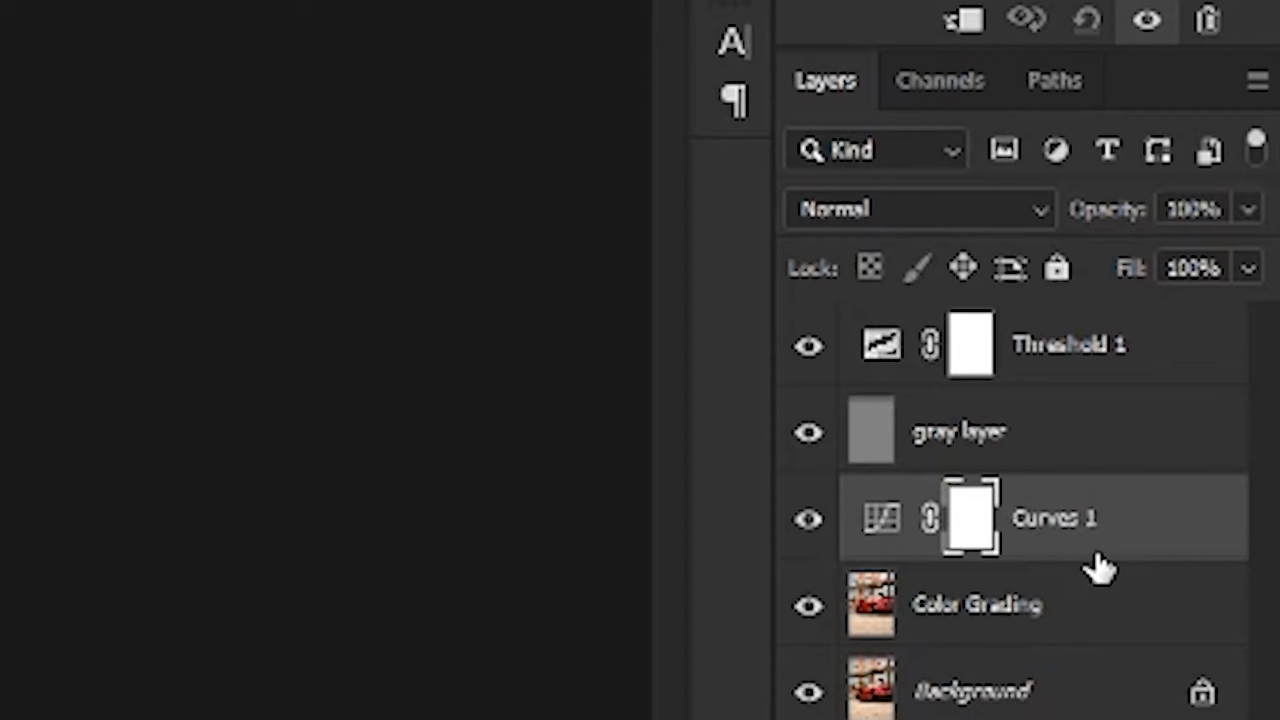
Show the Curves 1 adjustment's properties and undock them into a floating window beside the image
click(881, 528)
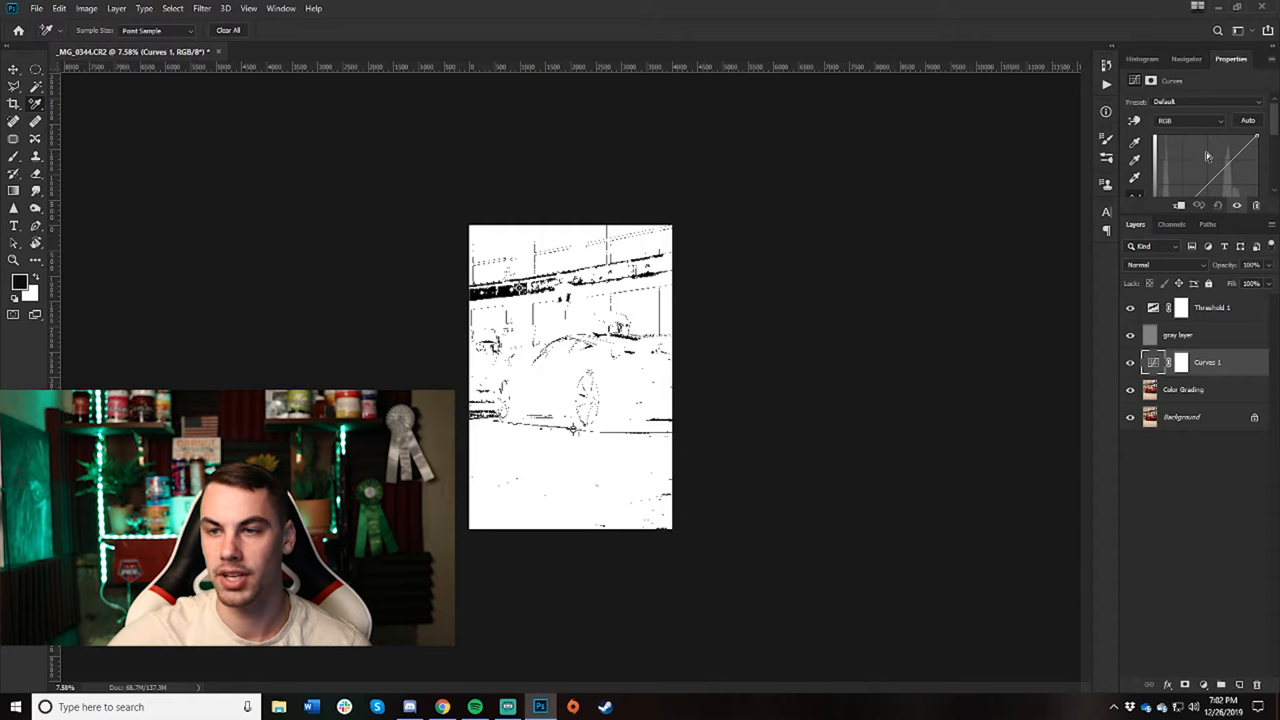
scroll(1192, 158, down, 1)
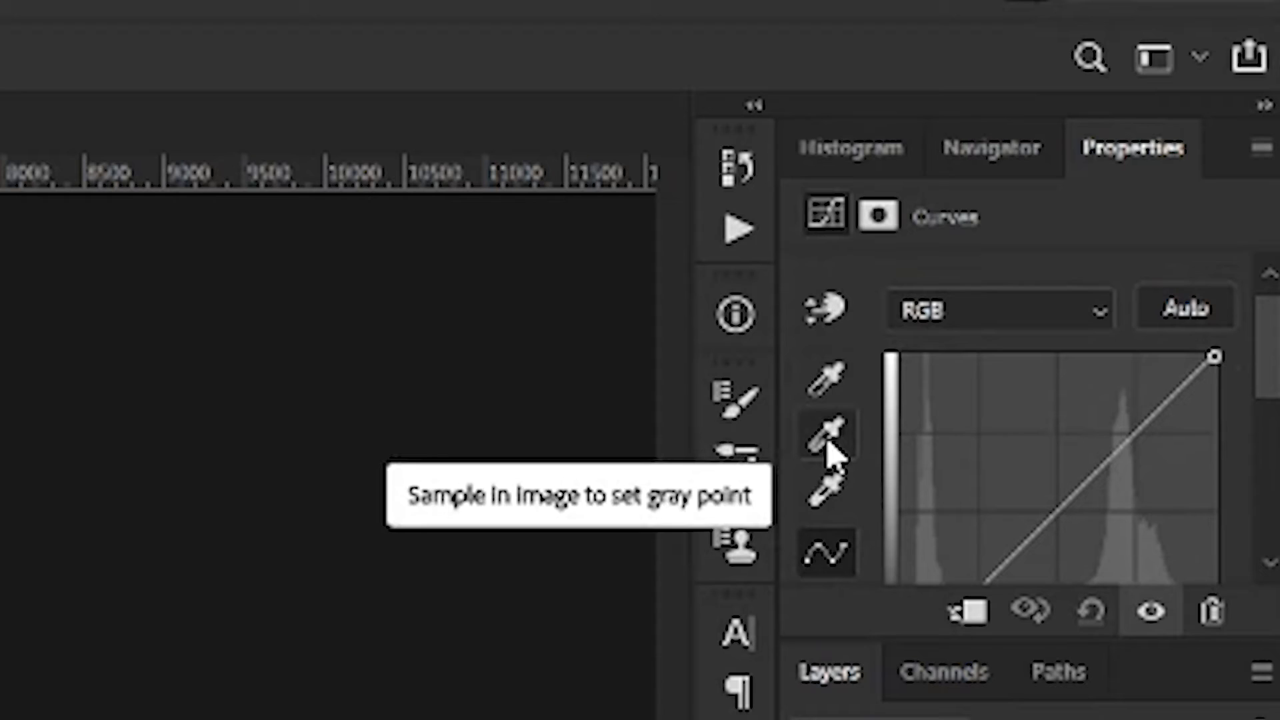
drag(1086, 163, 244, 269)
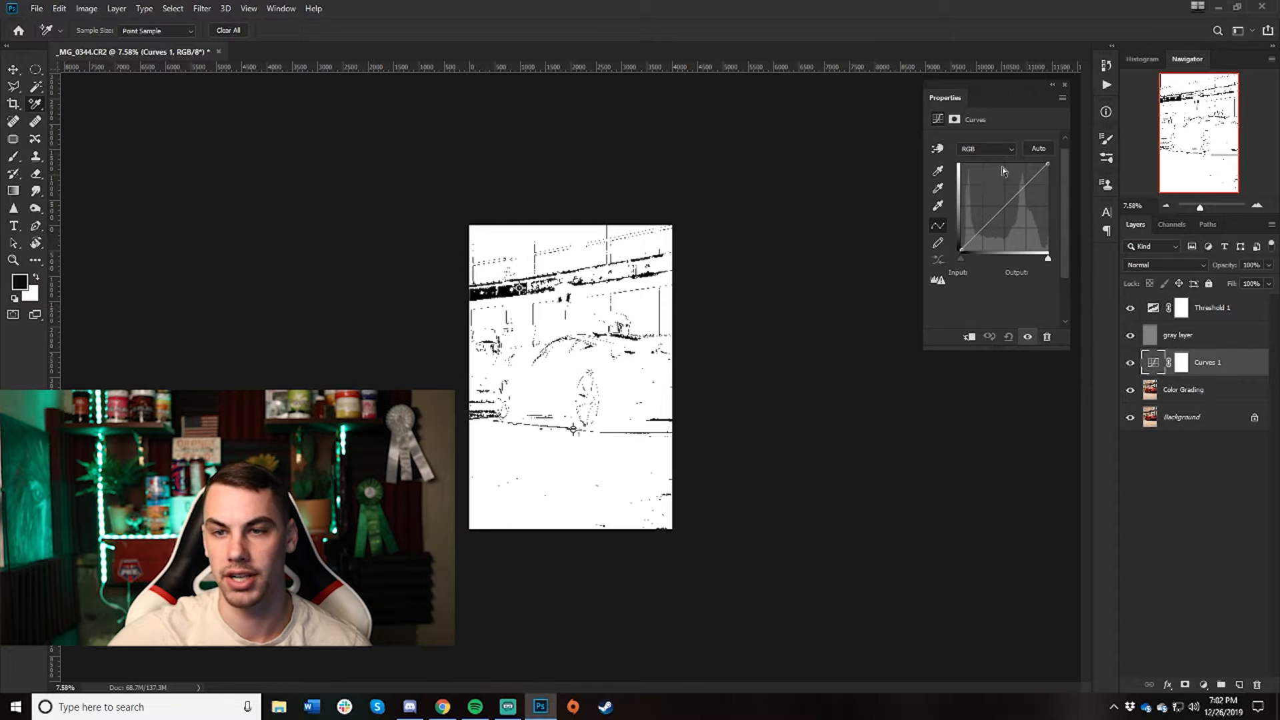
drag(1008, 82, 1022, 74)
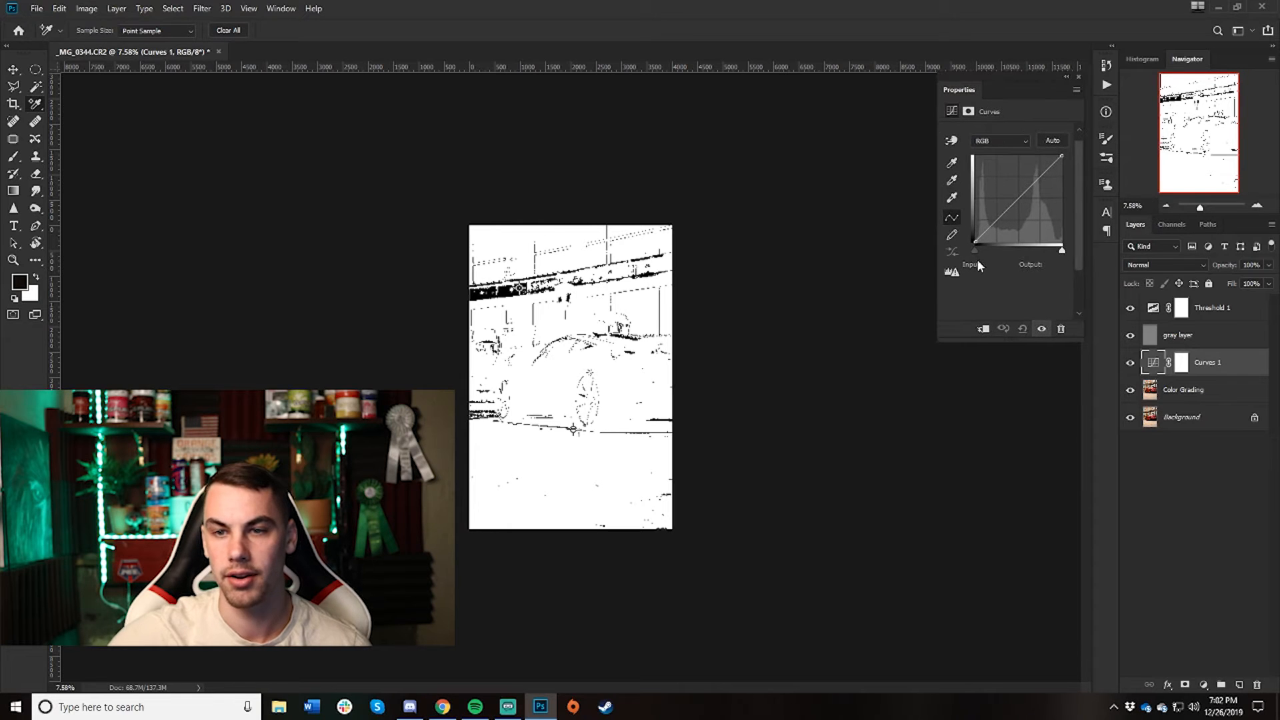
Set the gray point of Curves 1 by sampling the first color sampler in the shadow under the car
click(953, 181)
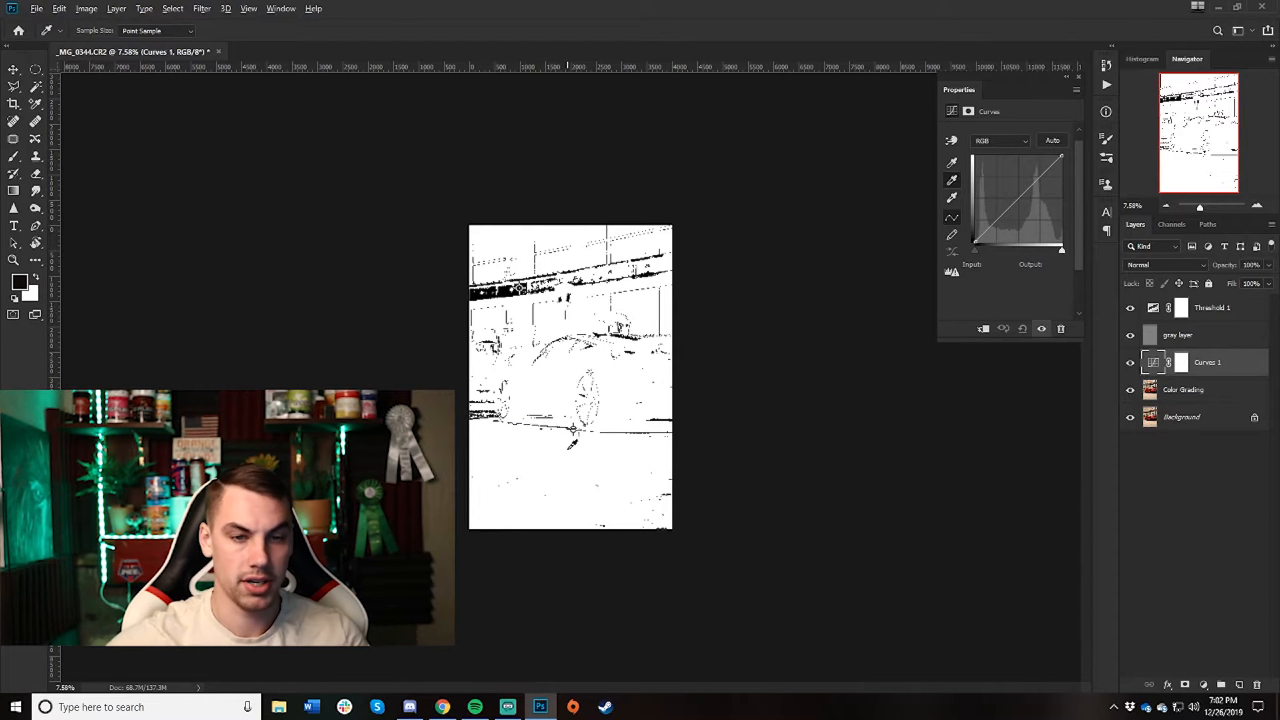
scroll(572, 410, up, 5)
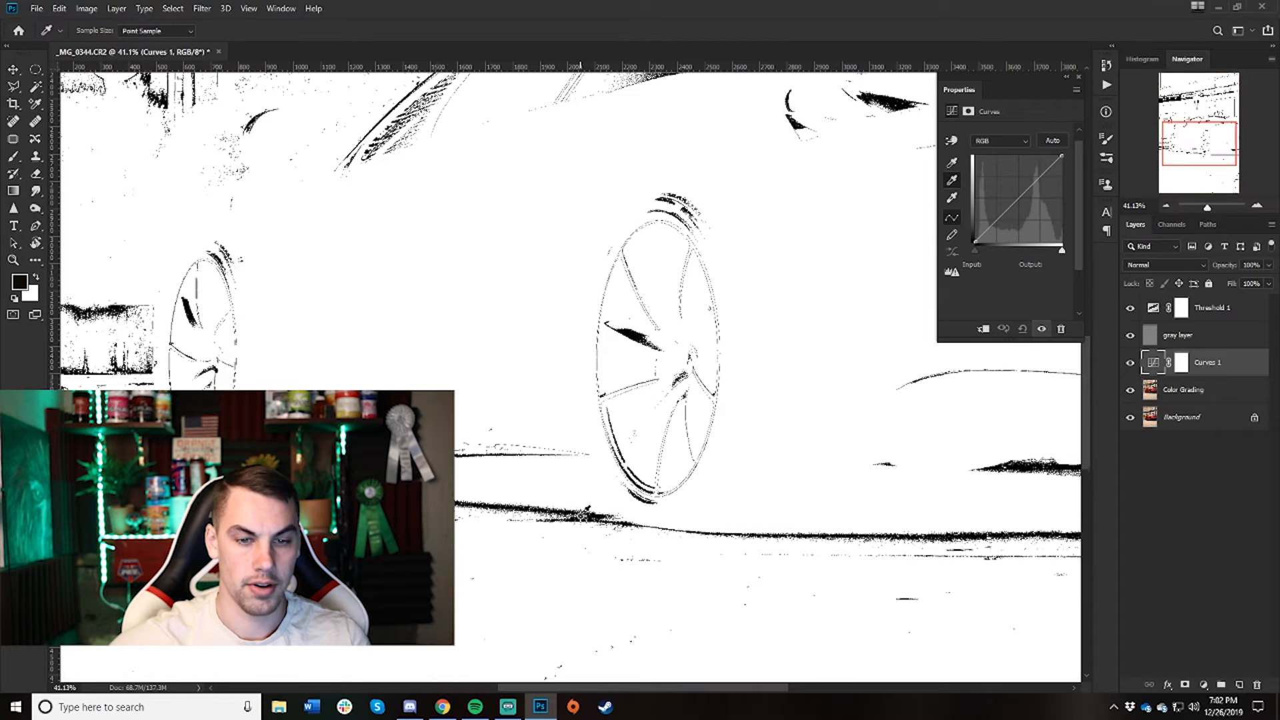
click(587, 512)
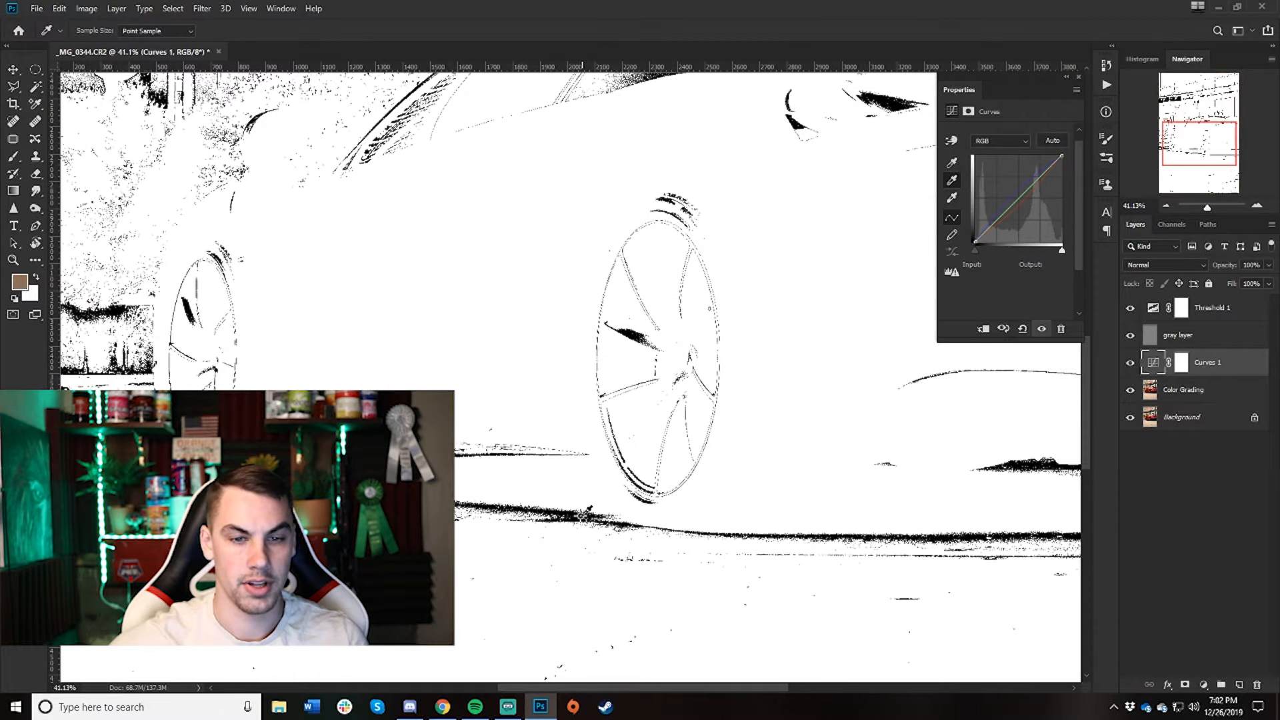
scroll(586, 512, down, 5)
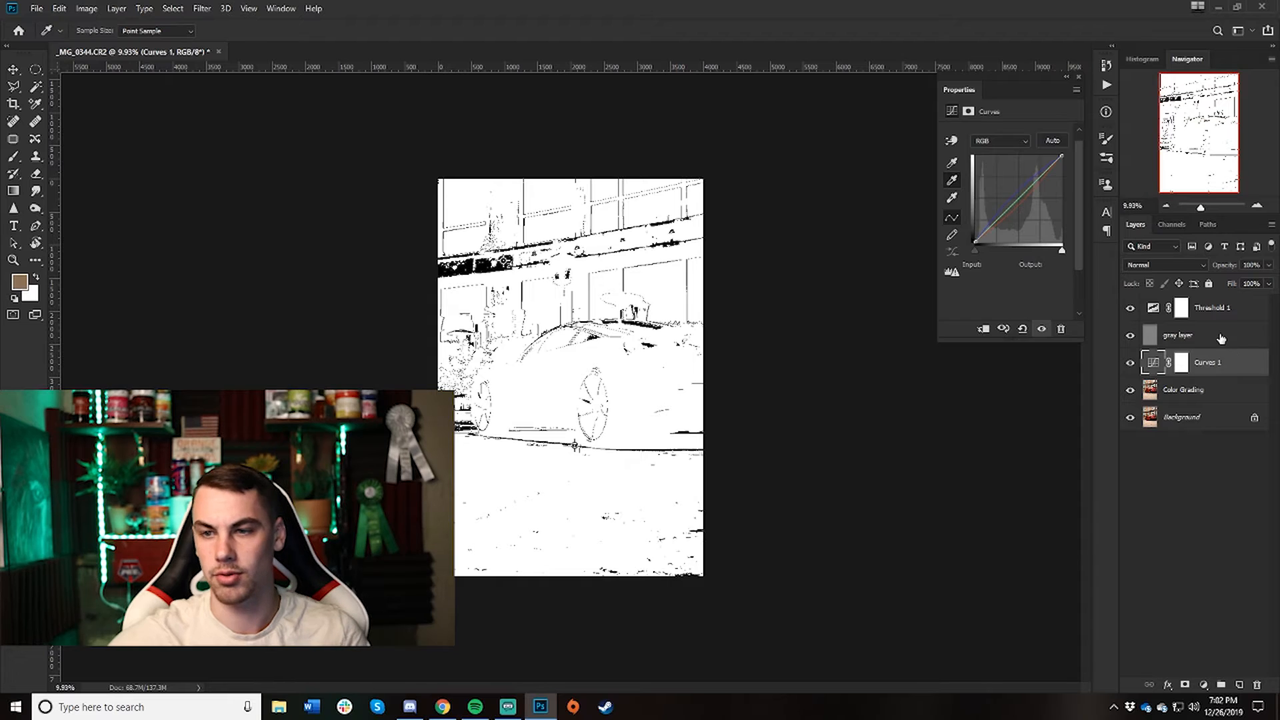
Group the Threshold 1 layer and the gray layer, name the group trash, and select the Color Grading layer
click(1222, 338)
shift+click(1214, 316)
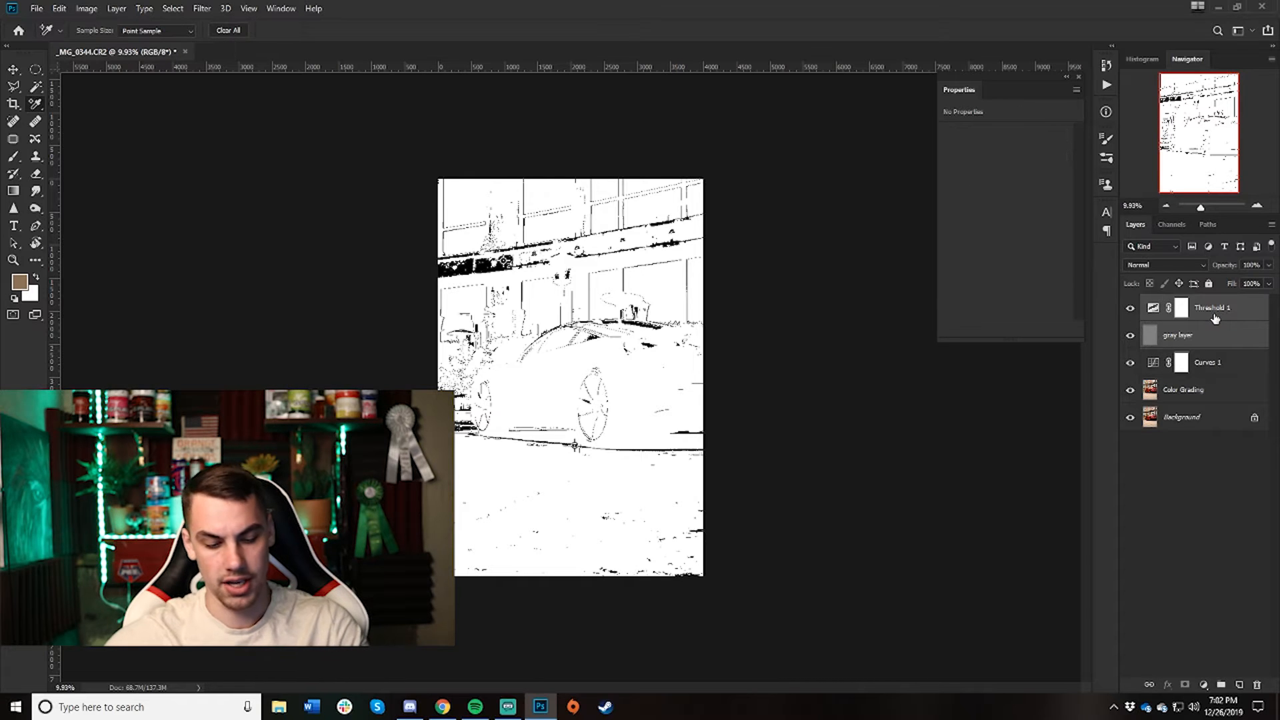
key(ctrl+g)
double_click(1176, 303)
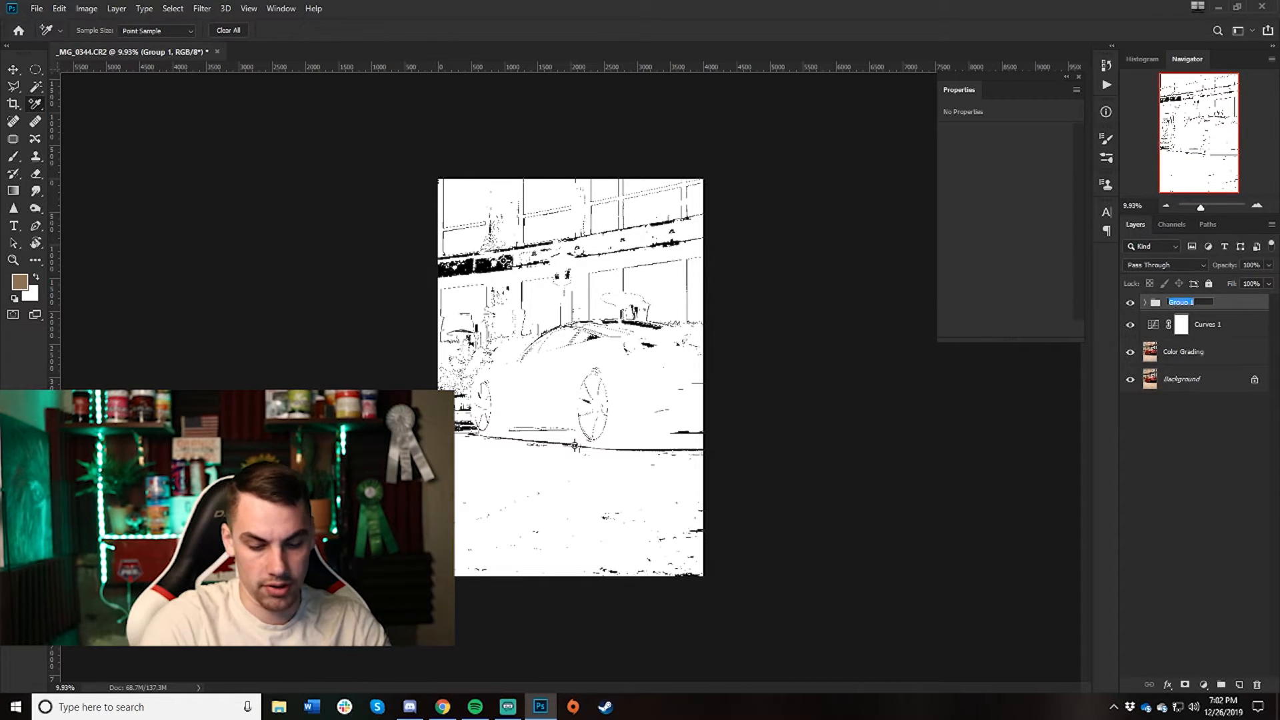
key(Return)
click(1213, 350)
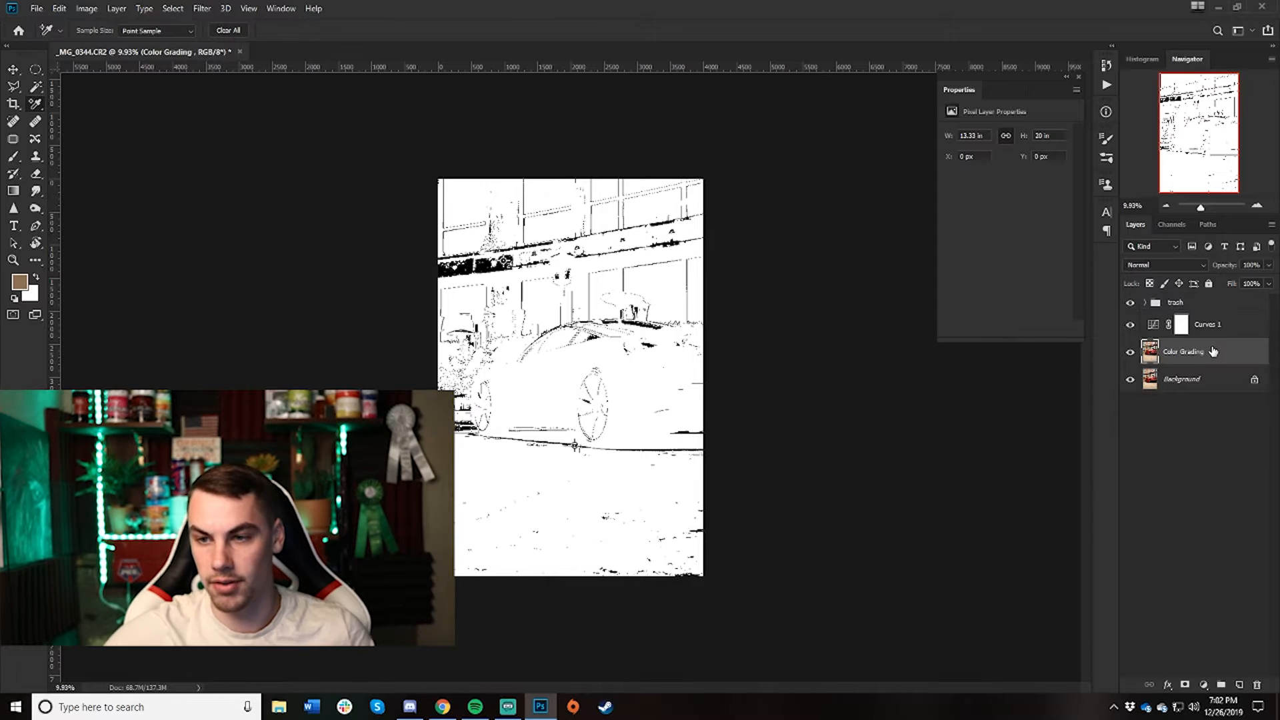
Group the Curves 1 and Color Grading layers, and name the group Color Grade
shift+click(1218, 328)
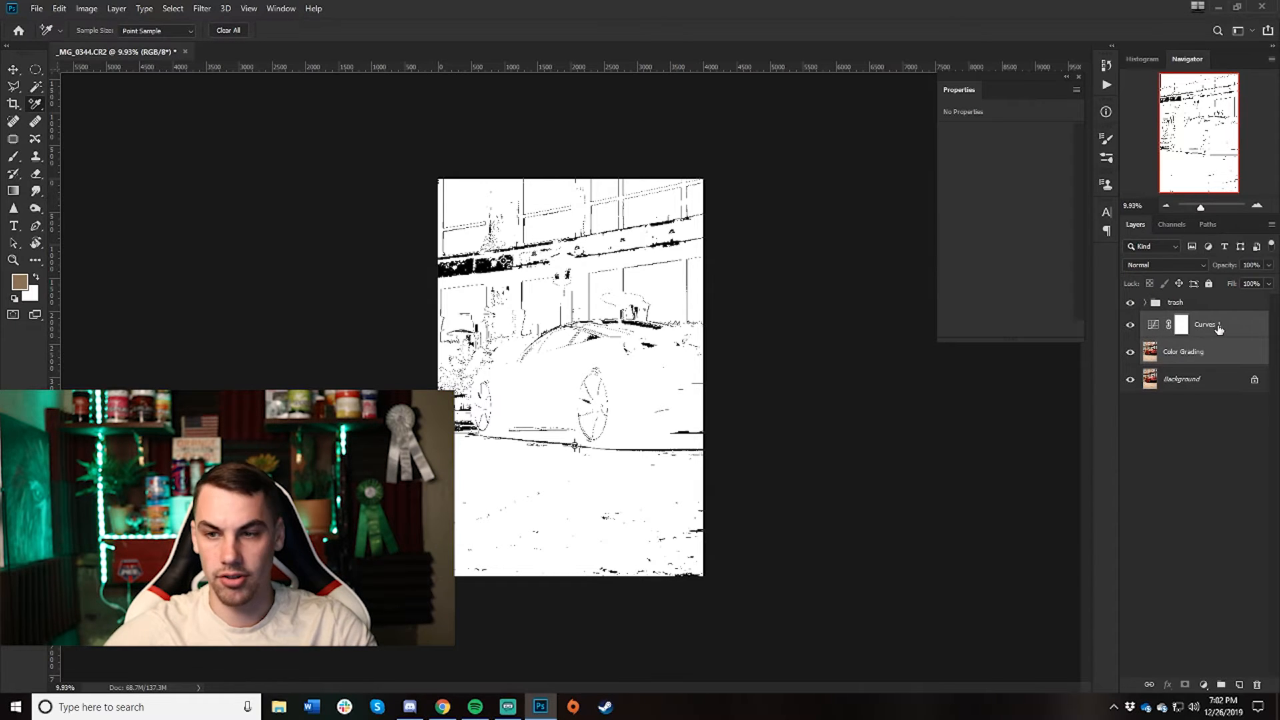
key(ctrl+g)
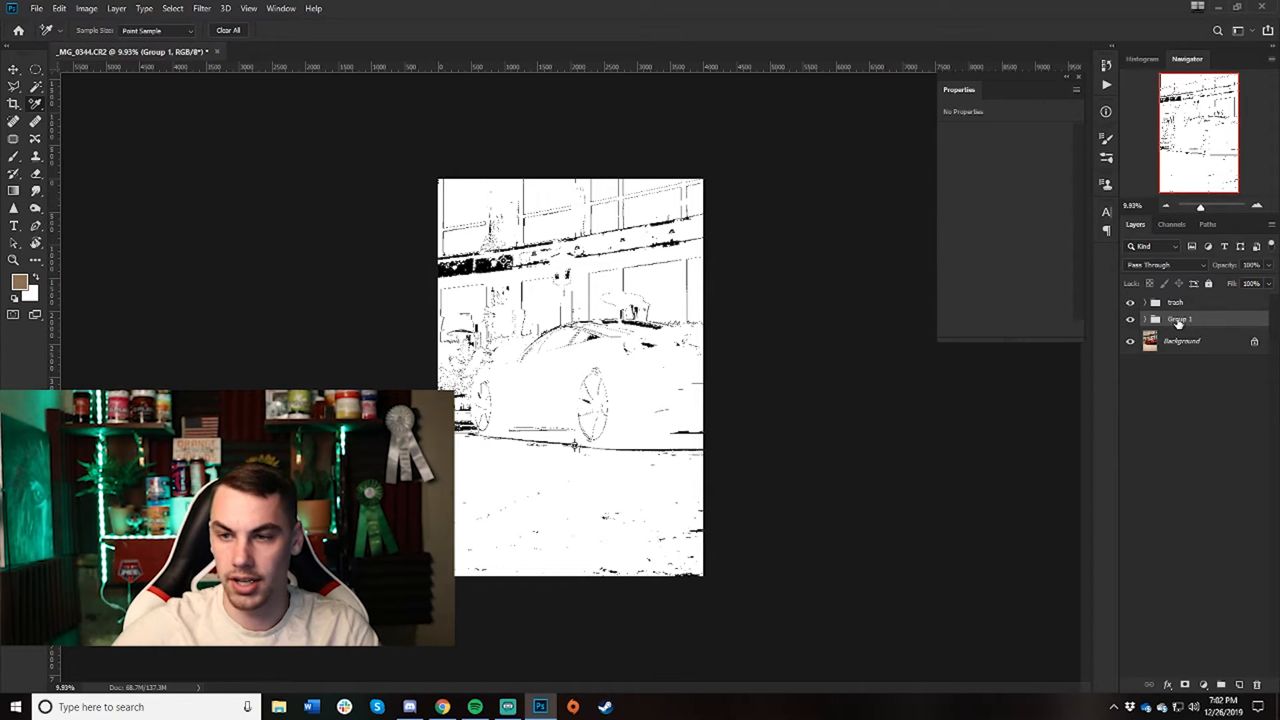
double_click(1177, 319)
text(CVolor)
key(BackSpace)
key(BackSpace)
key(BackSpace)
key(BackSpace)
key(BackSpace)
text(olor Grade)
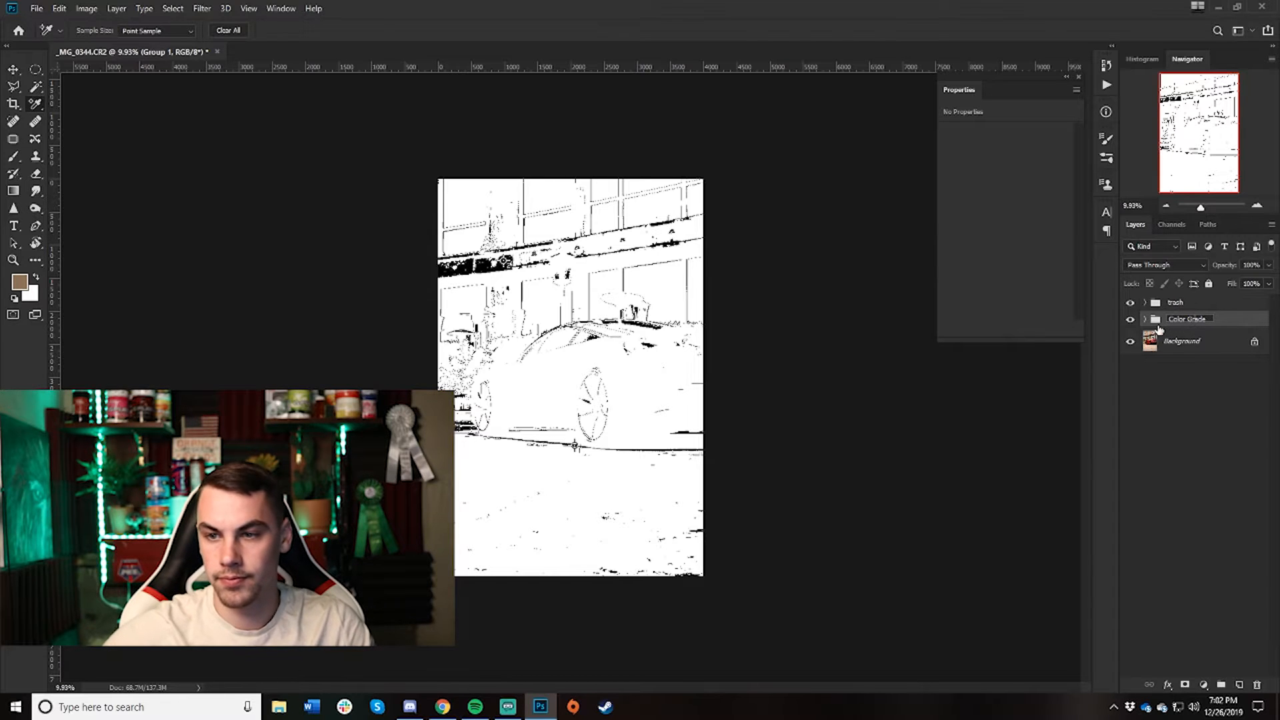
key(Return)
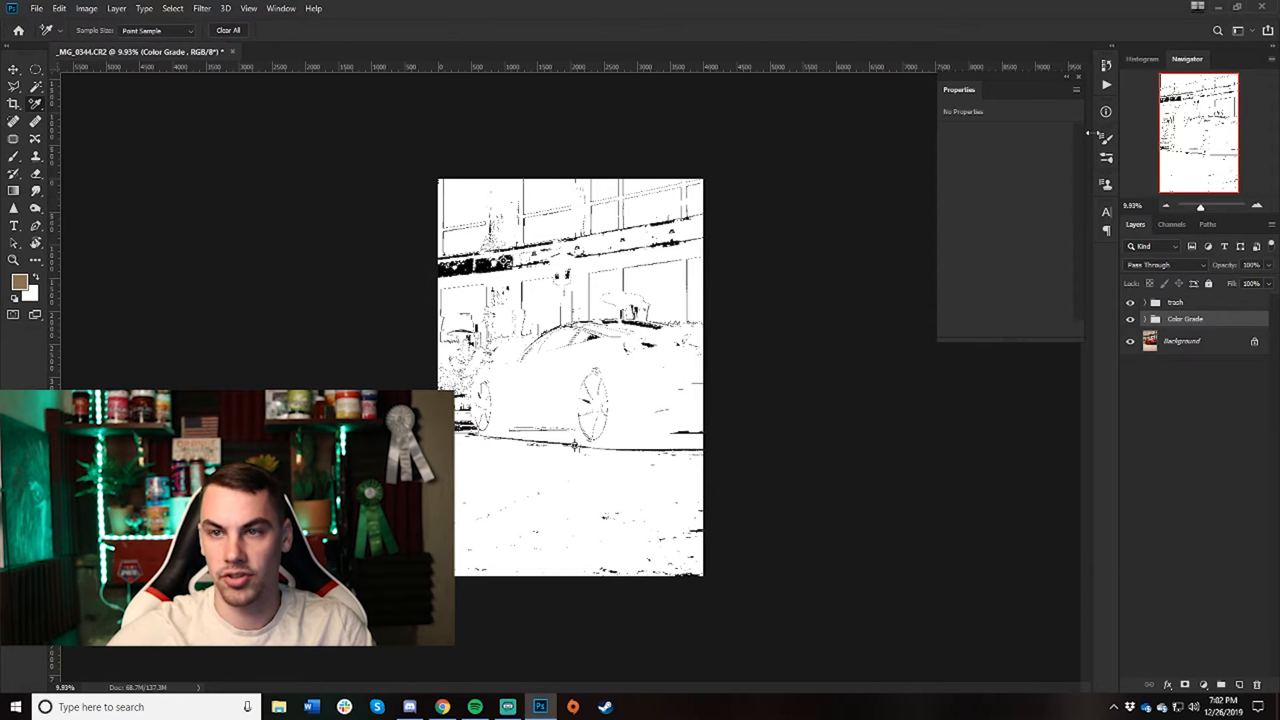
Close the floating properties window, hide the trash group and check the photo with the Color Grade group toggled
click(1079, 77)
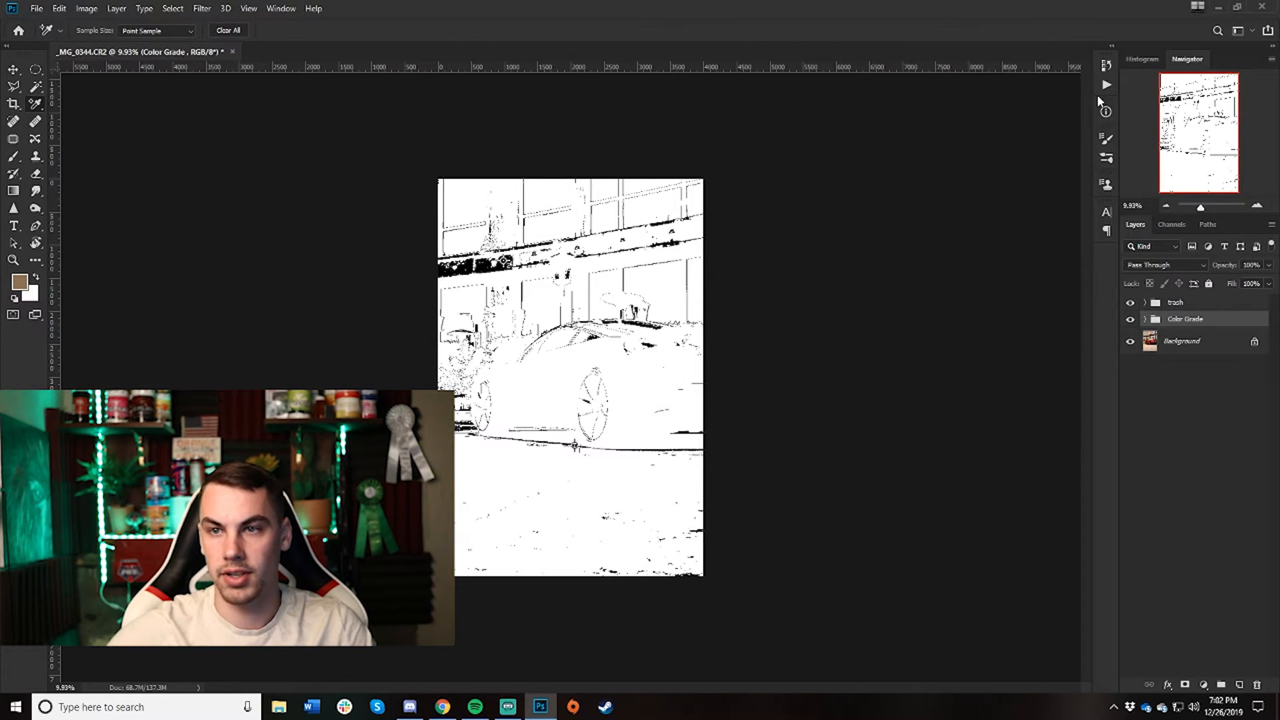
click(1130, 303)
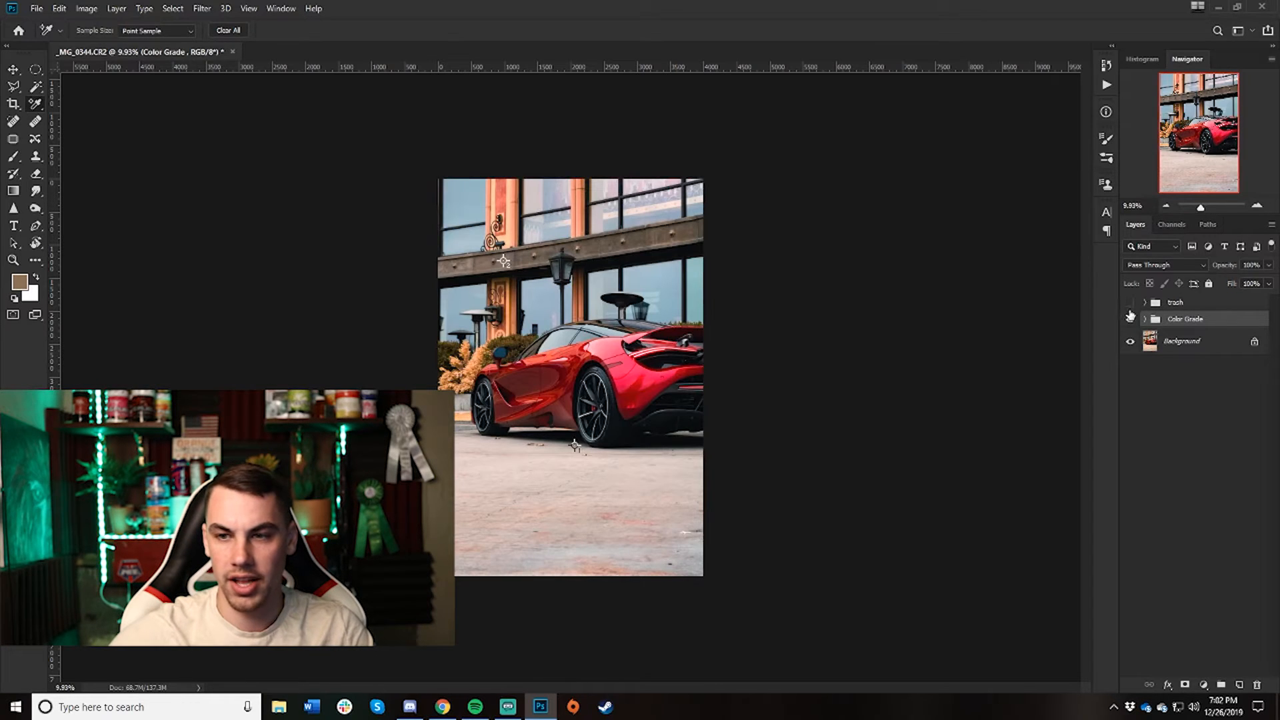
click(1130, 320)
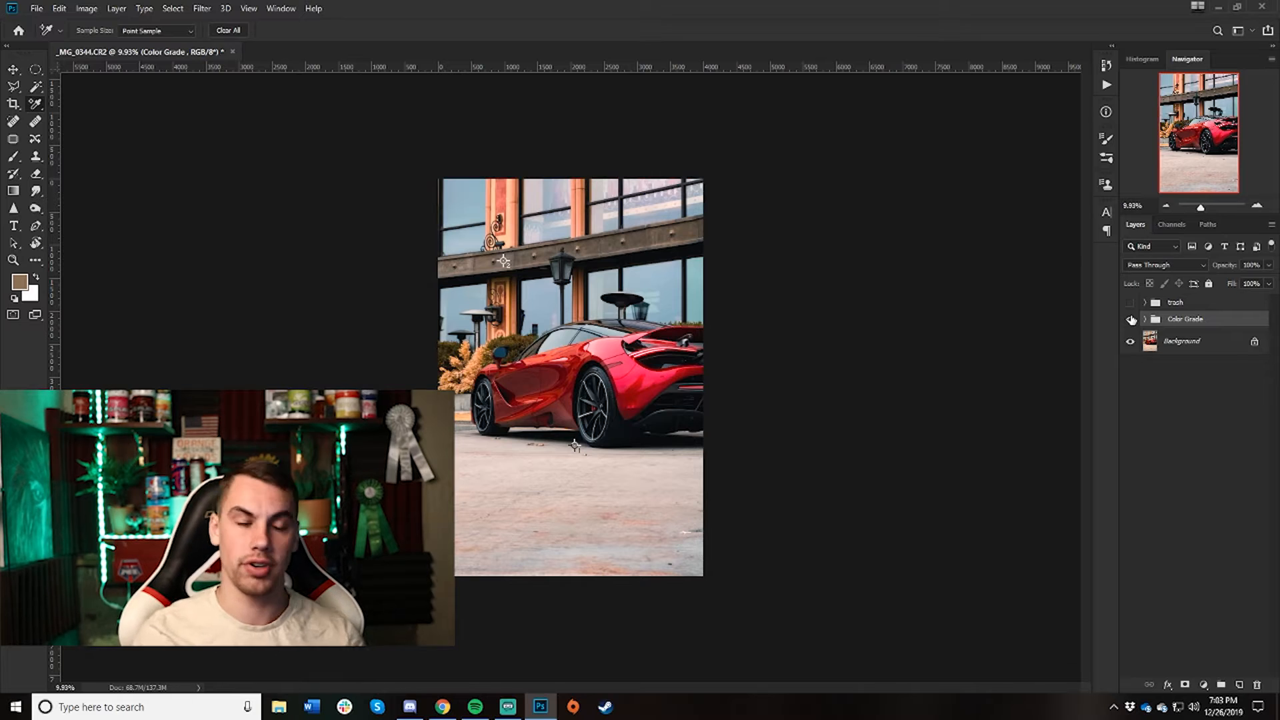
Expand both groups, open the Curves 1 properties with the gray point eyedropper, and examine the beam on the building up close
click(1144, 303)
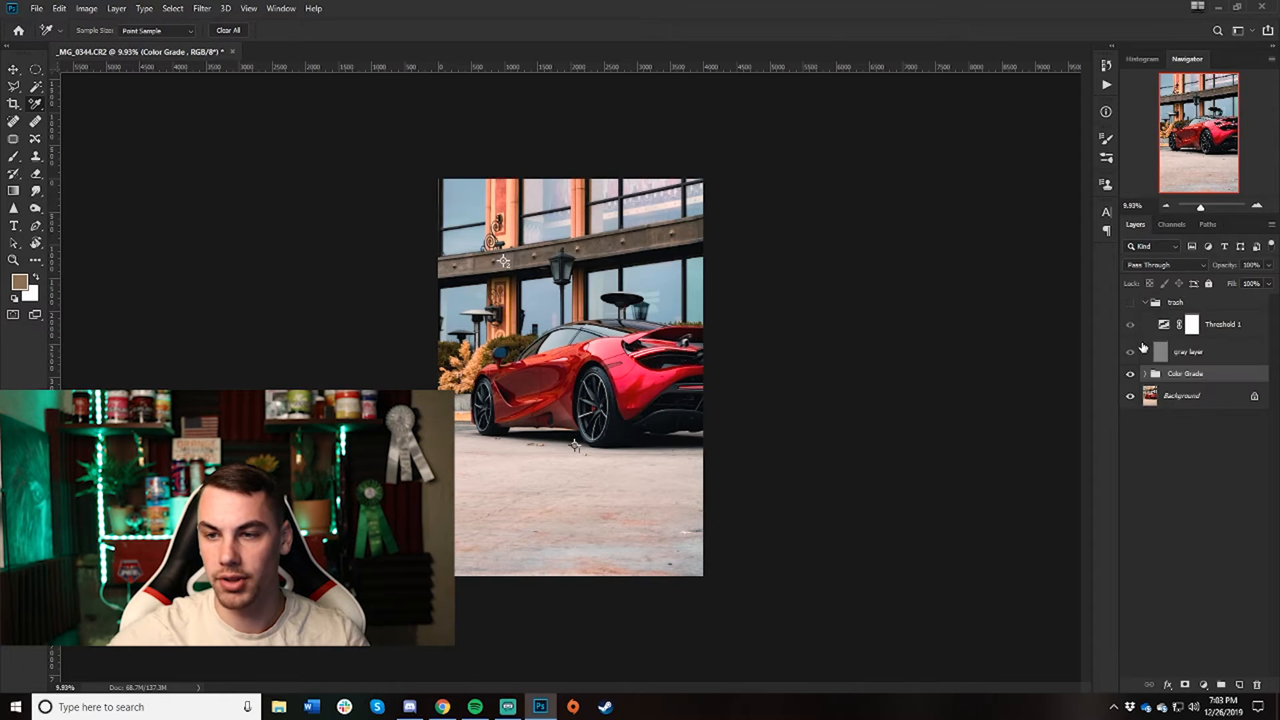
click(1144, 374)
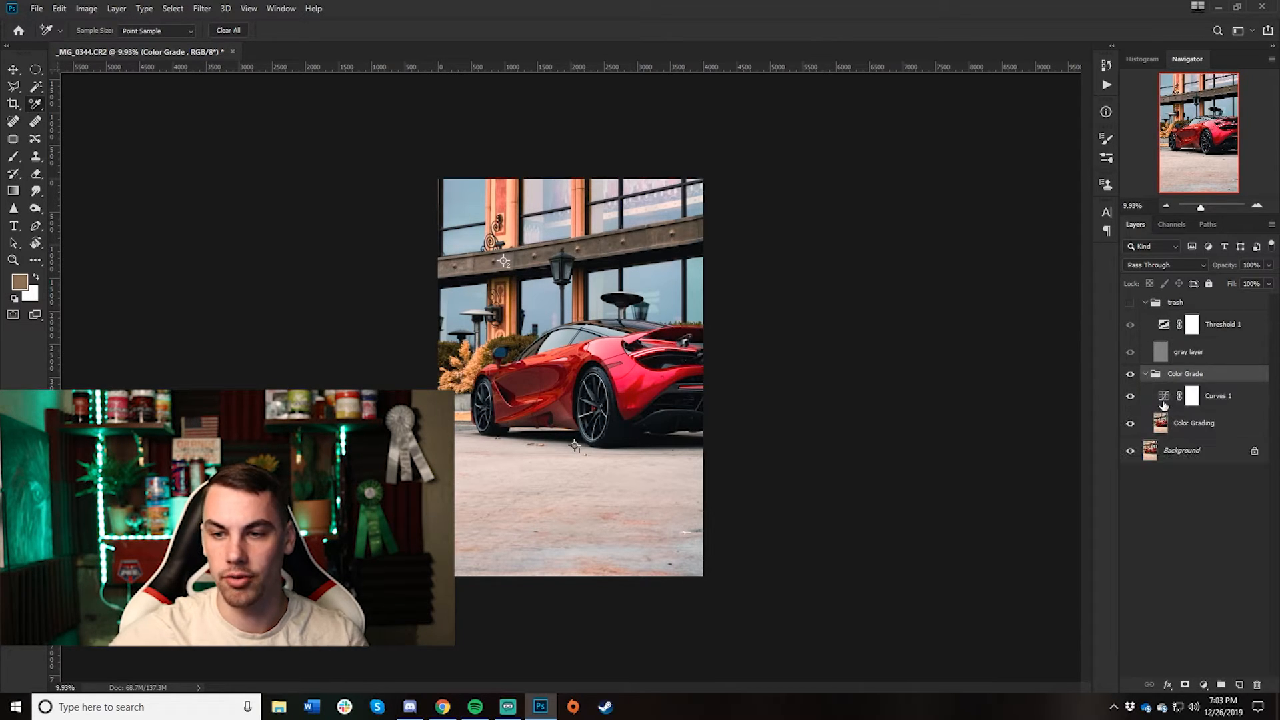
double_click(1162, 400)
click(952, 194)
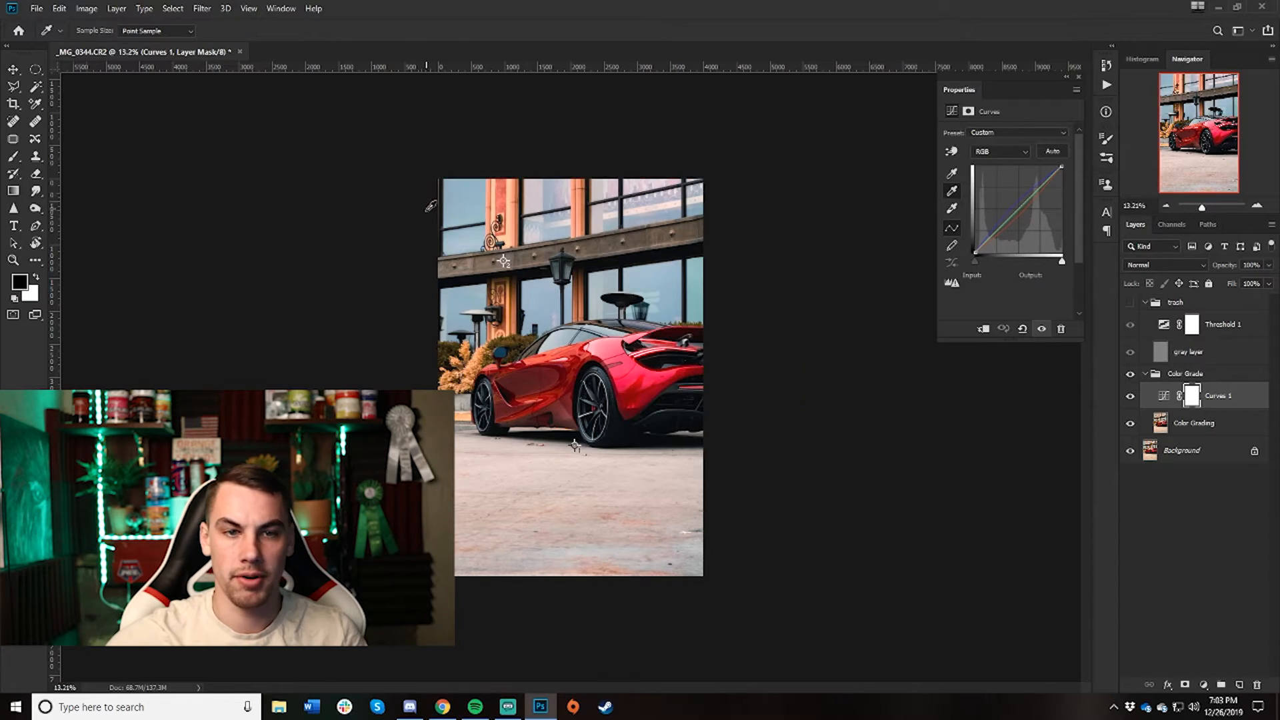
scroll(502, 293, up, 10)
scroll(506, 126, up, 1)
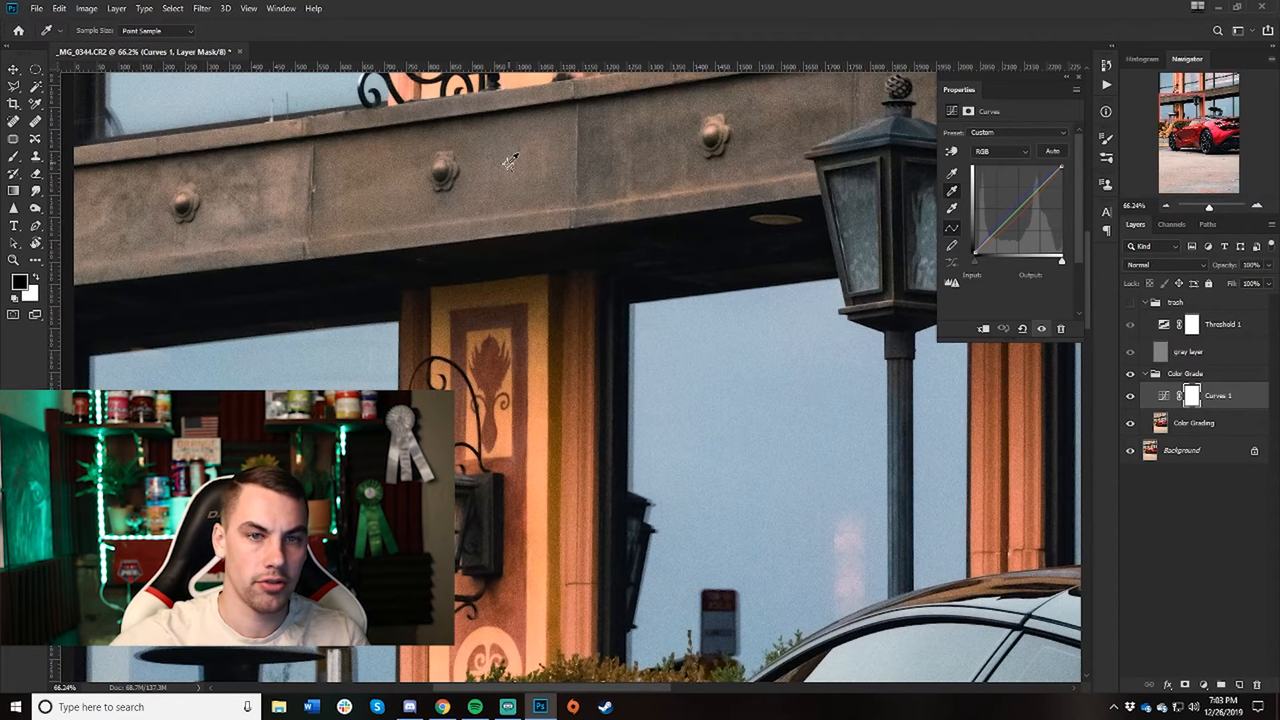
scroll(512, 160, down, 10)
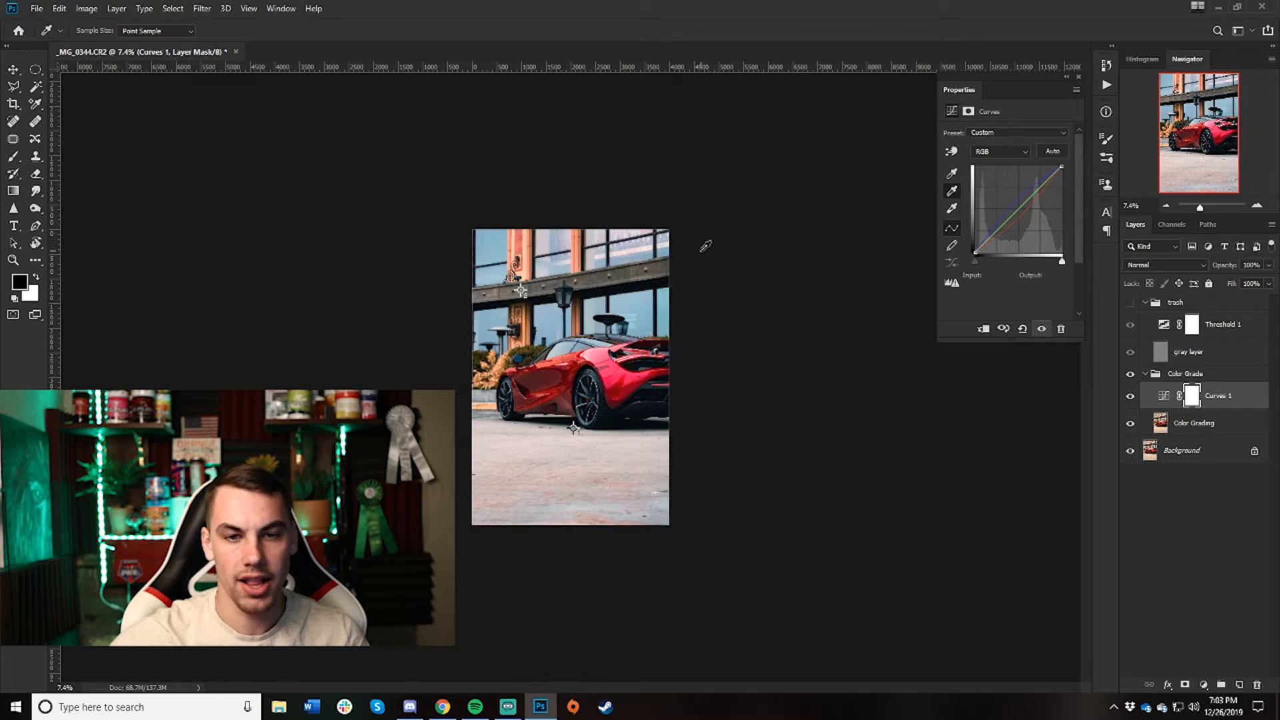
Collapse the Curves properties and both layer groups, and compare the photo with the Color Grade group off and on
click(1066, 77)
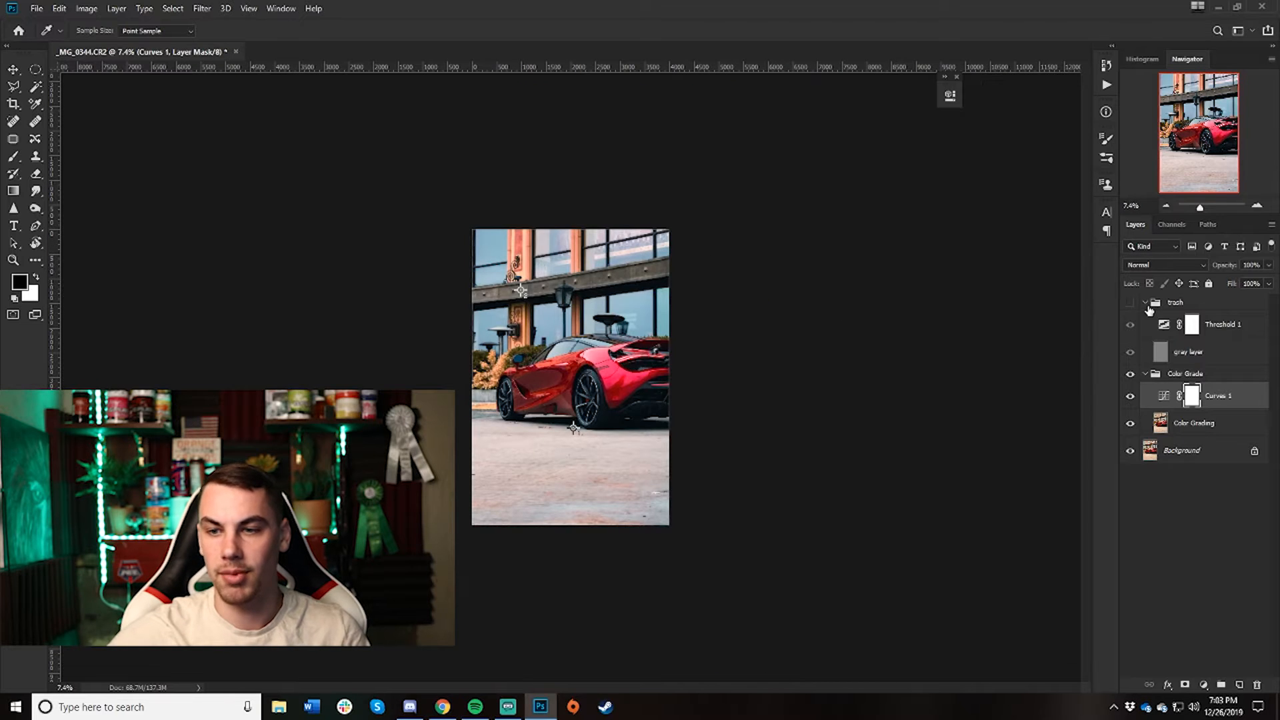
click(1145, 374)
click(1144, 304)
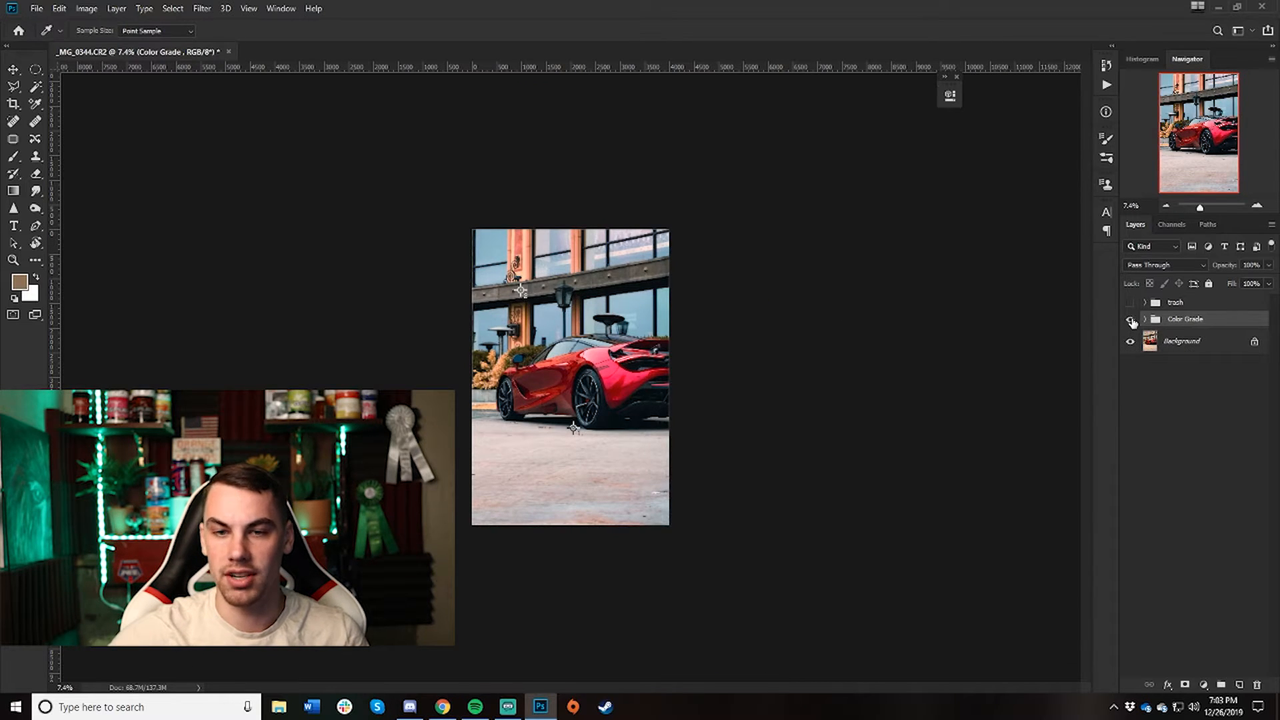
click(1131, 320)
click(1131, 320)
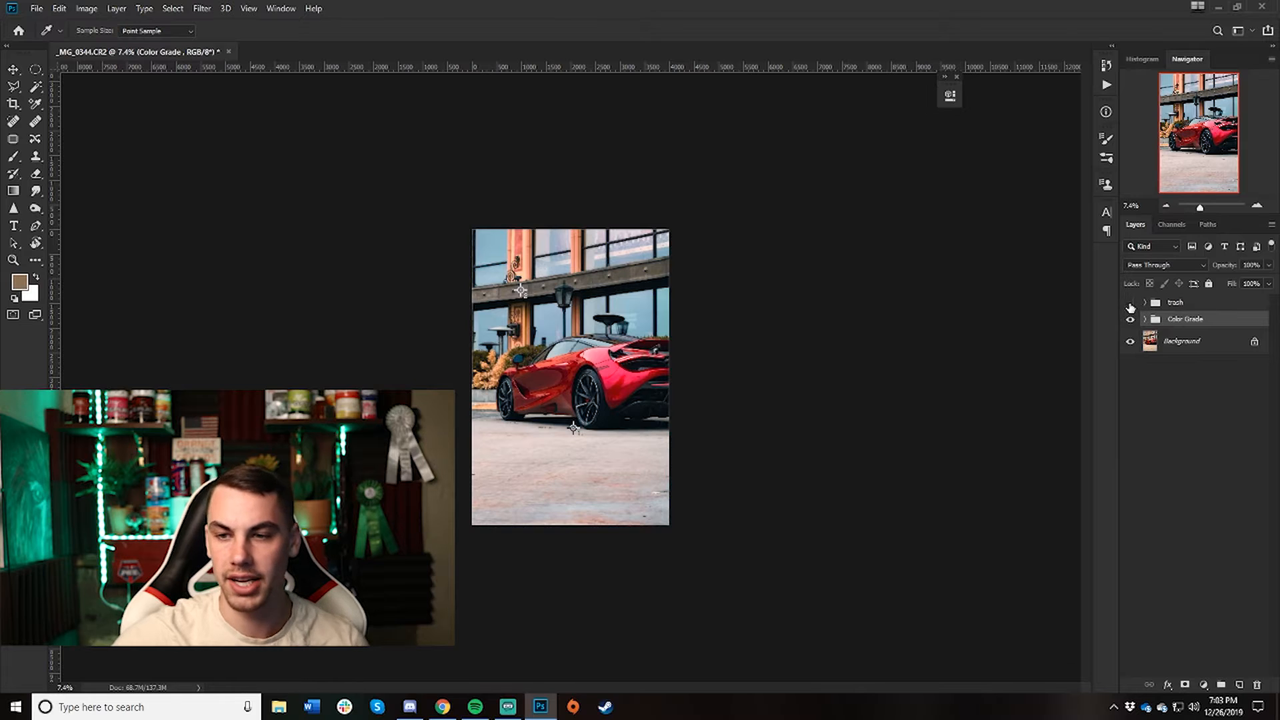
Show and expand the trash group, and review the gray layer's Difference blend mode and the Threshold 1 layer
click(1130, 304)
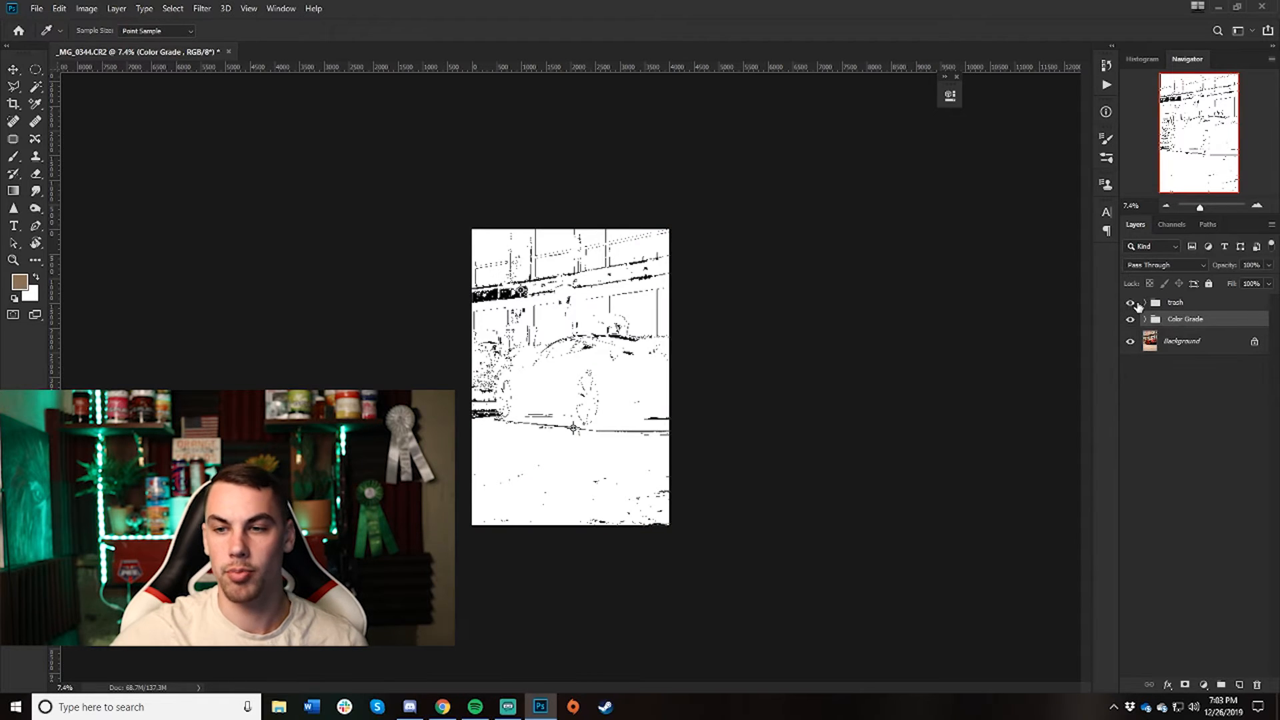
click(1143, 305)
click(1146, 304)
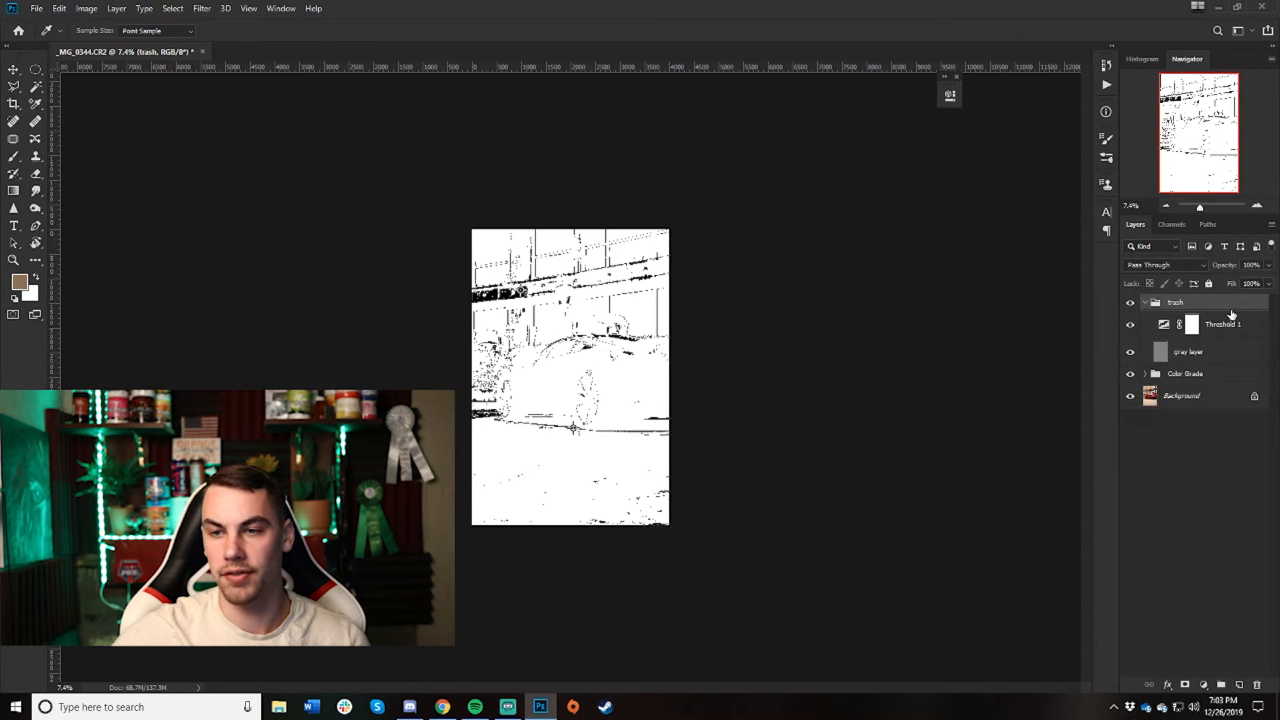
click(1194, 355)
click(1163, 266)
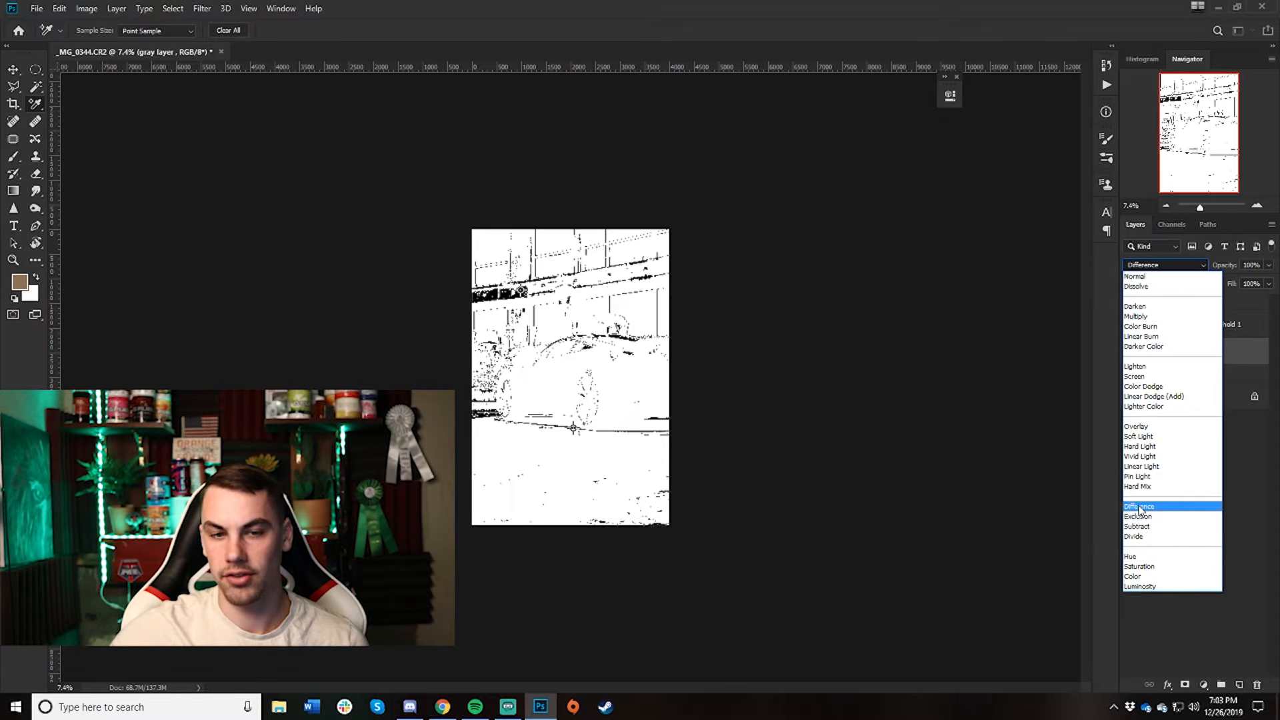
click(1139, 508)
click(1226, 326)
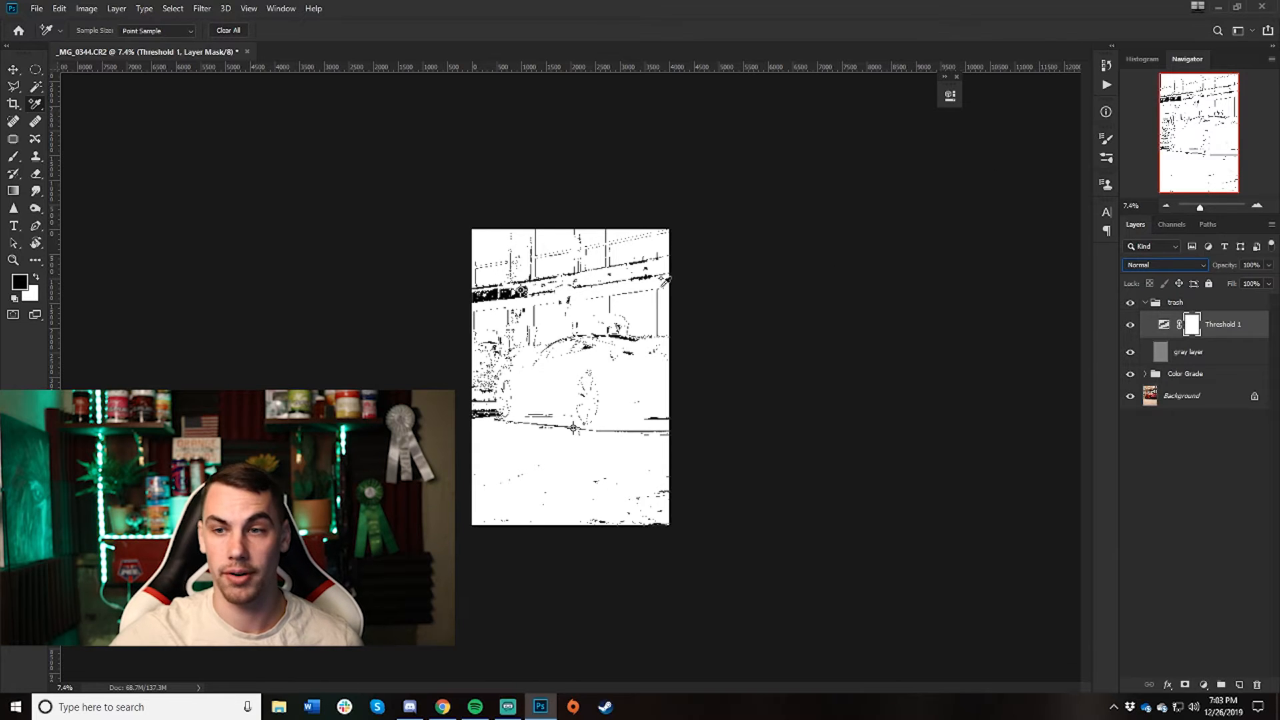
click(1146, 304)
click(1146, 304)
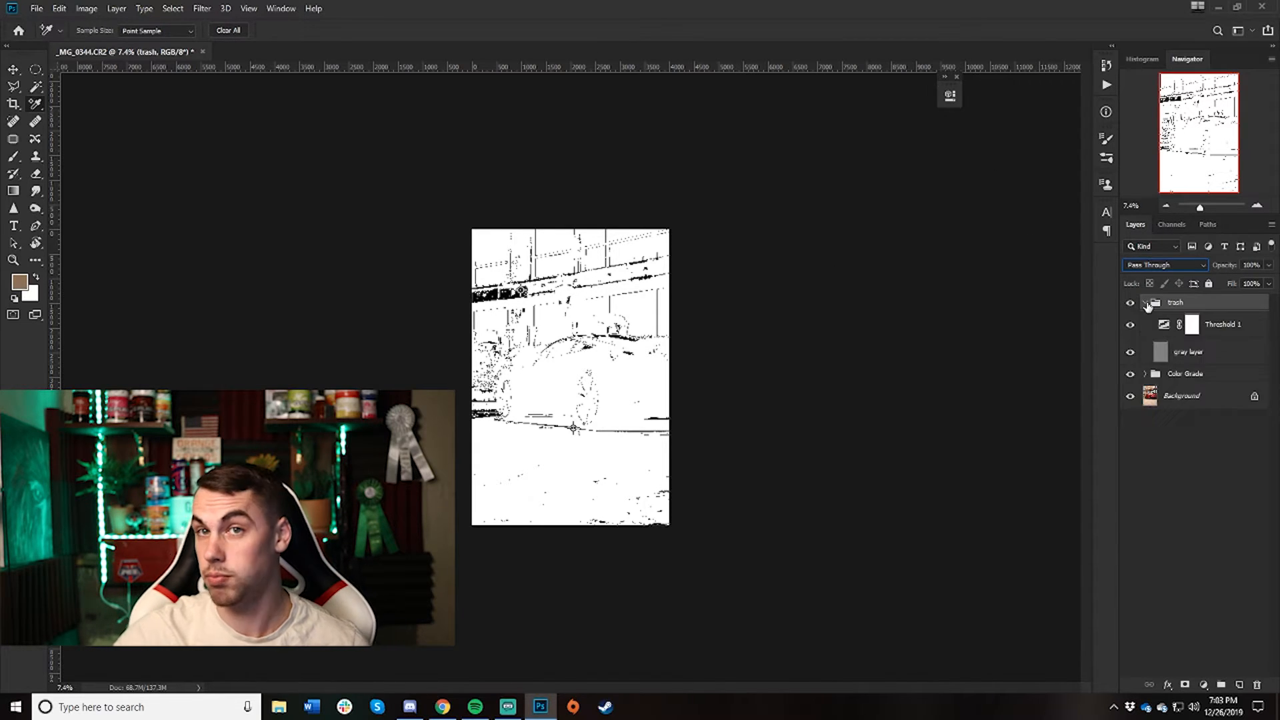
click(1208, 355)
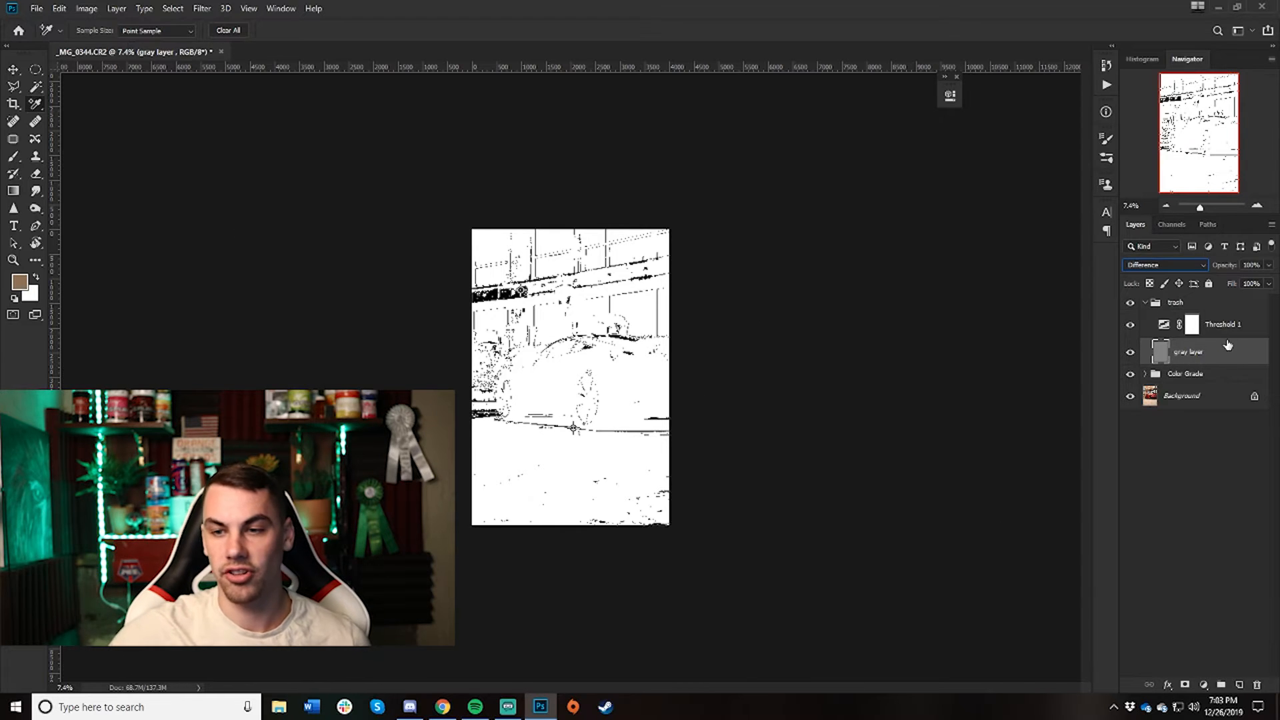
Create two new empty layers and move them both above the trash group
click(1239, 684)
click(1239, 685)
drag(1226, 353, 1190, 294)
drag(1207, 388, 1201, 323)
Hide the trash group, the Color Grade group and the Background layer
click(1130, 358)
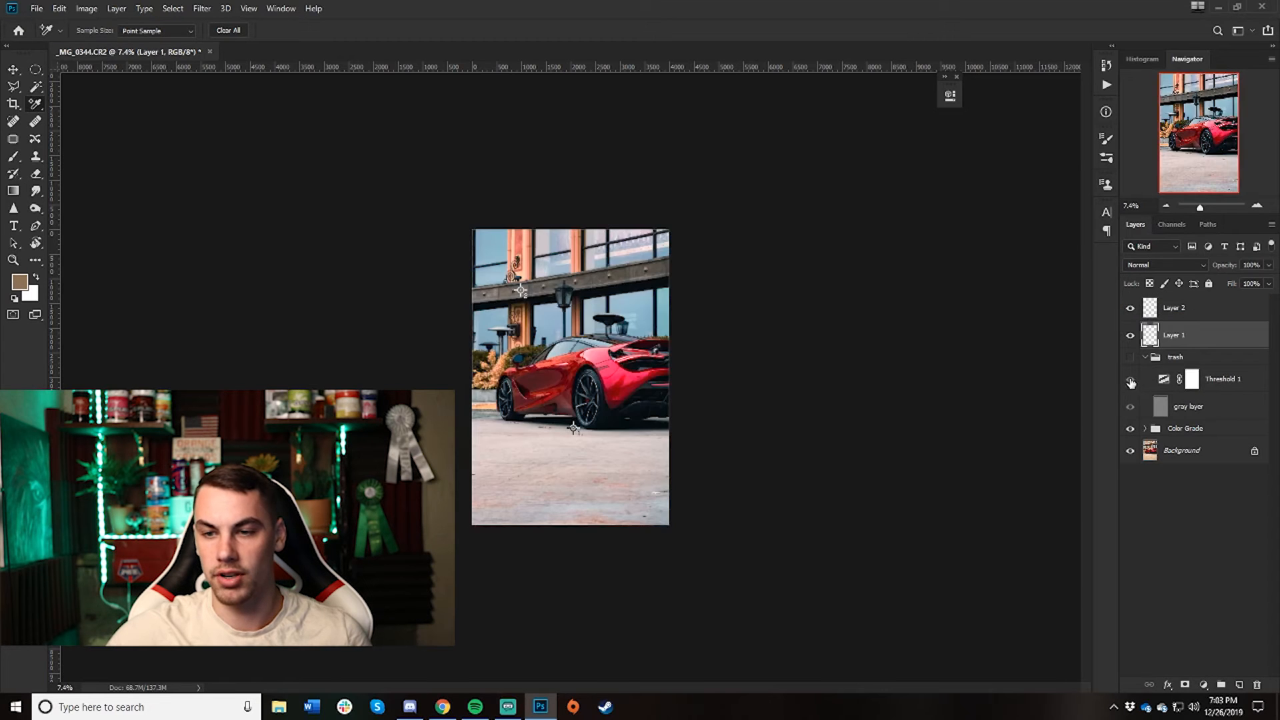
click(1131, 358)
drag(1131, 382, 1135, 460)
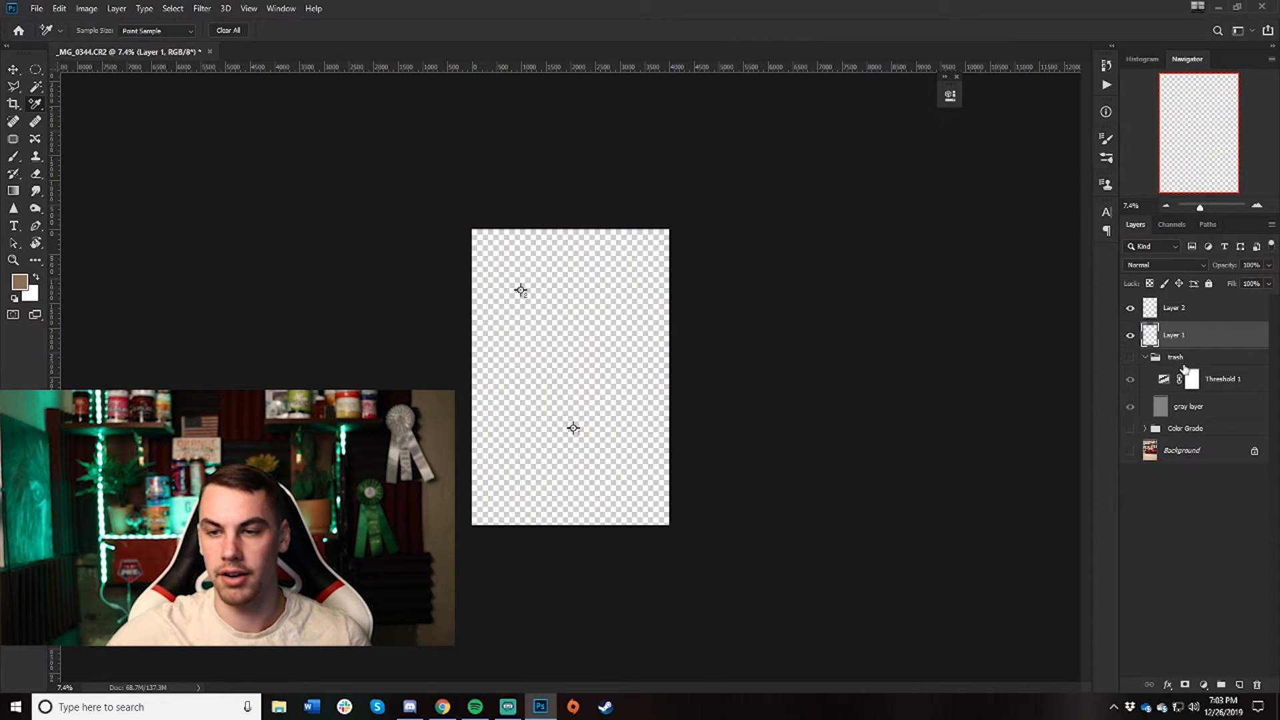
Select Layer 2 and remove both color samplers from the canvas
click(1184, 311)
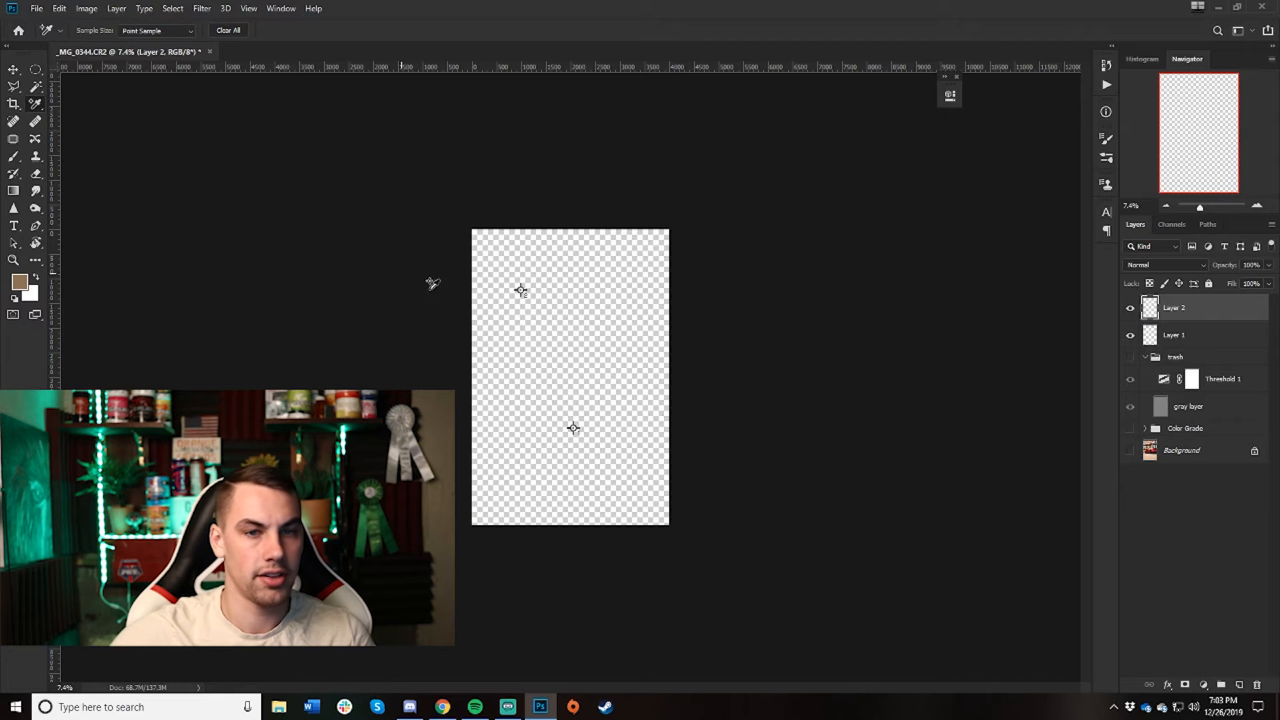
alt+click(522, 291)
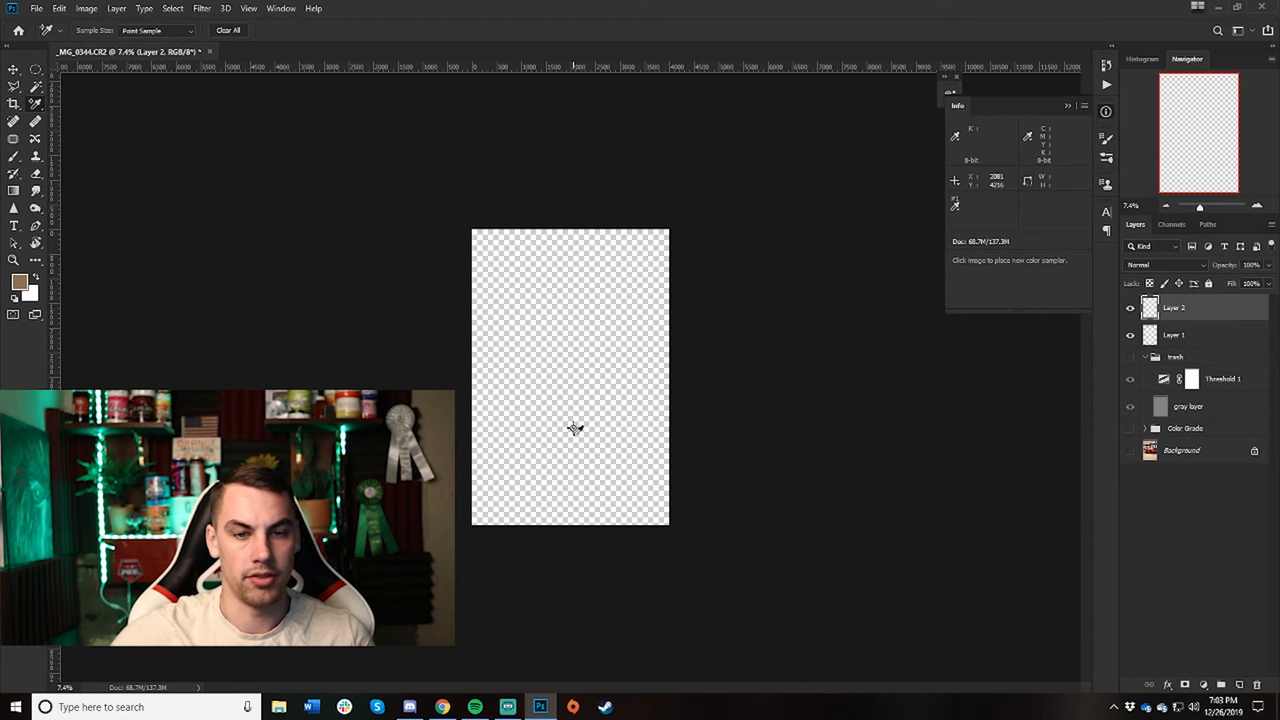
alt+click(575, 430)
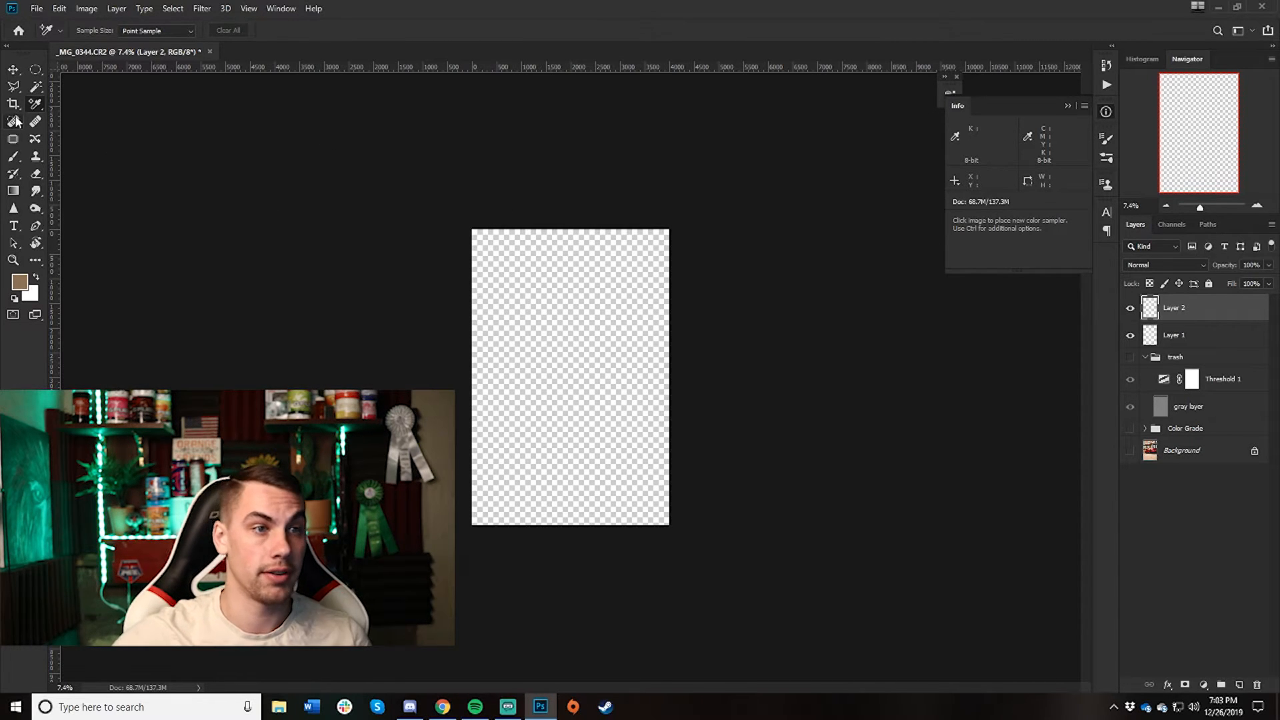
Set the foreground color to a bright cyan blue, 00cae2
click(25, 280)
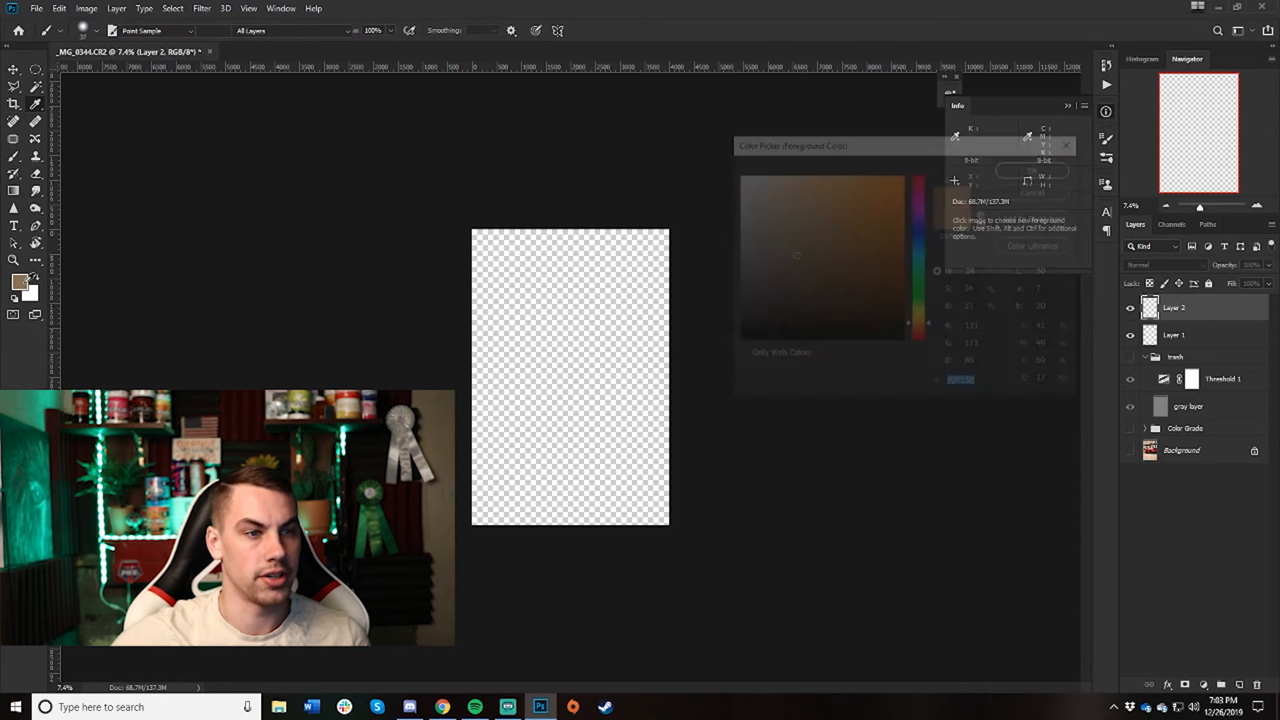
drag(916, 266, 929, 193)
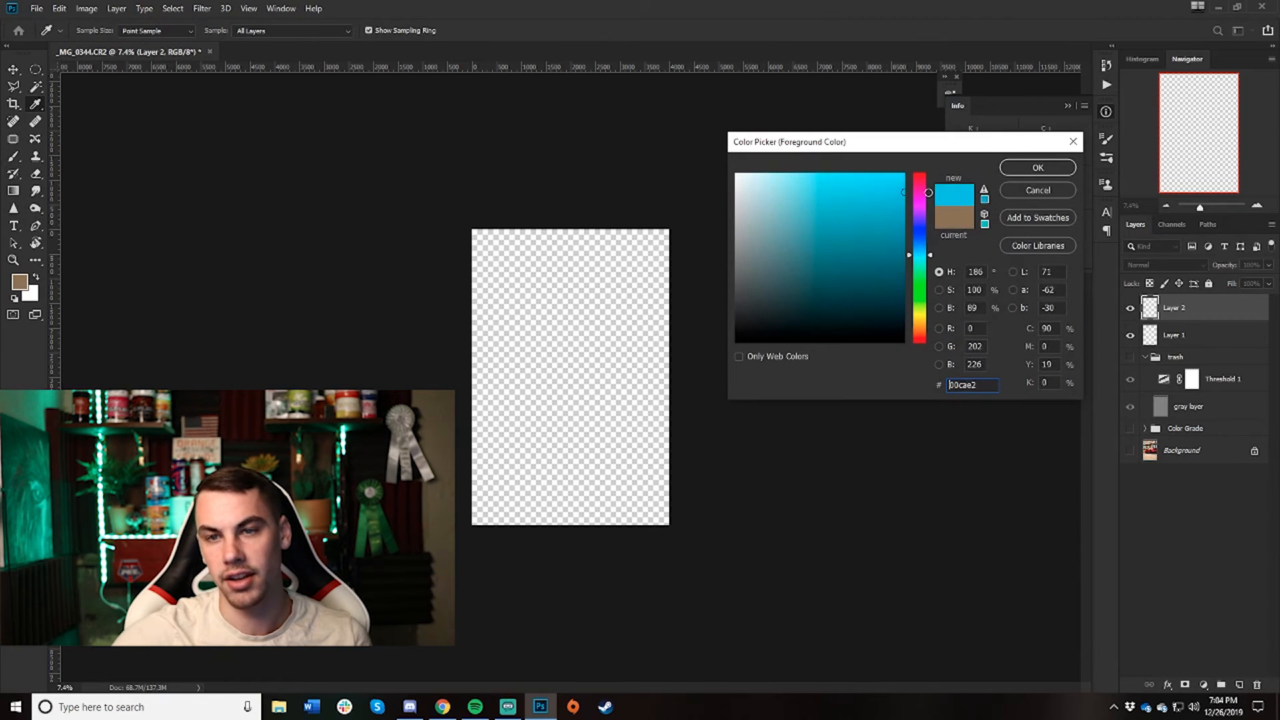
click(1038, 167)
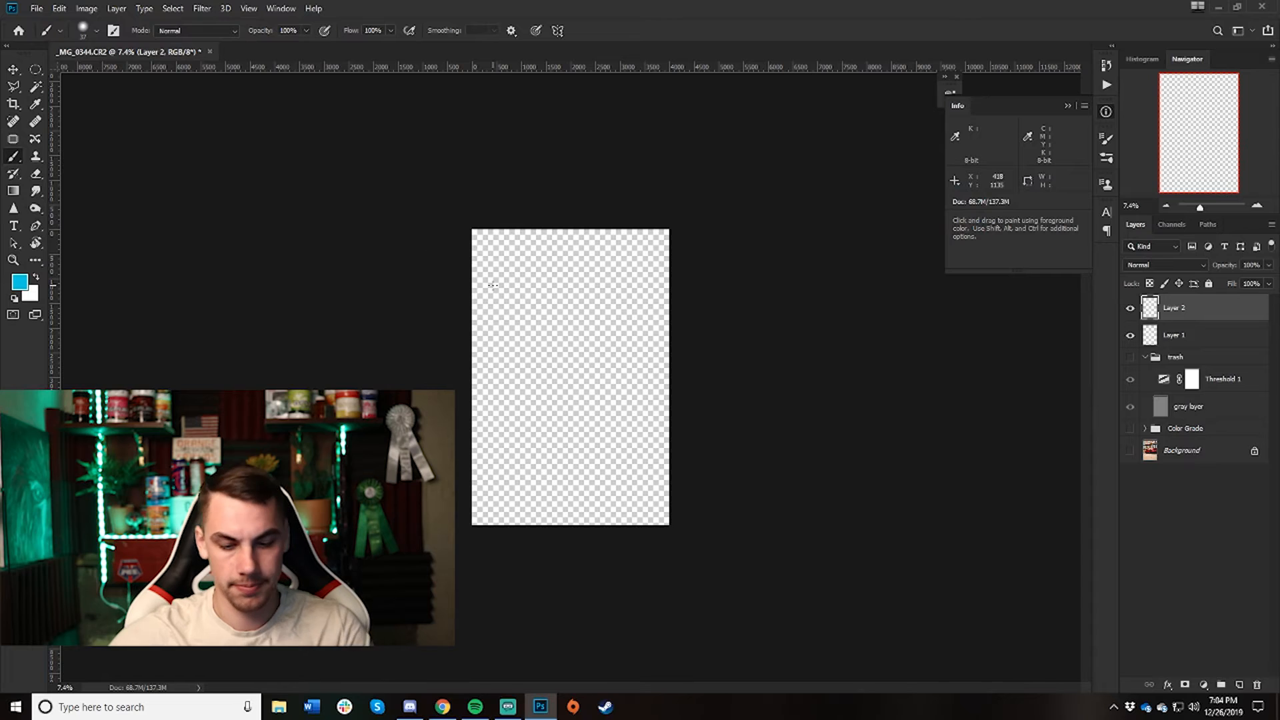
Enlarge the brush to 2000 px and paint one soft blue dot on Layer 2 in the canvas's upper area
key(bracketright)
key(bracketright)
key(bracketright)
key(bracketright)
key(bracketright)
key(bracketright)
key(bracketright)
key(bracketright)
key(bracketright)
key(bracketright)
key(bracketright)
key(bracketright)
key(bracketright)
key(bracketright)
key(bracketright)
key(bracketright)
key(bracketright)
key(bracketright)
key(bracketright)
key(bracketright)
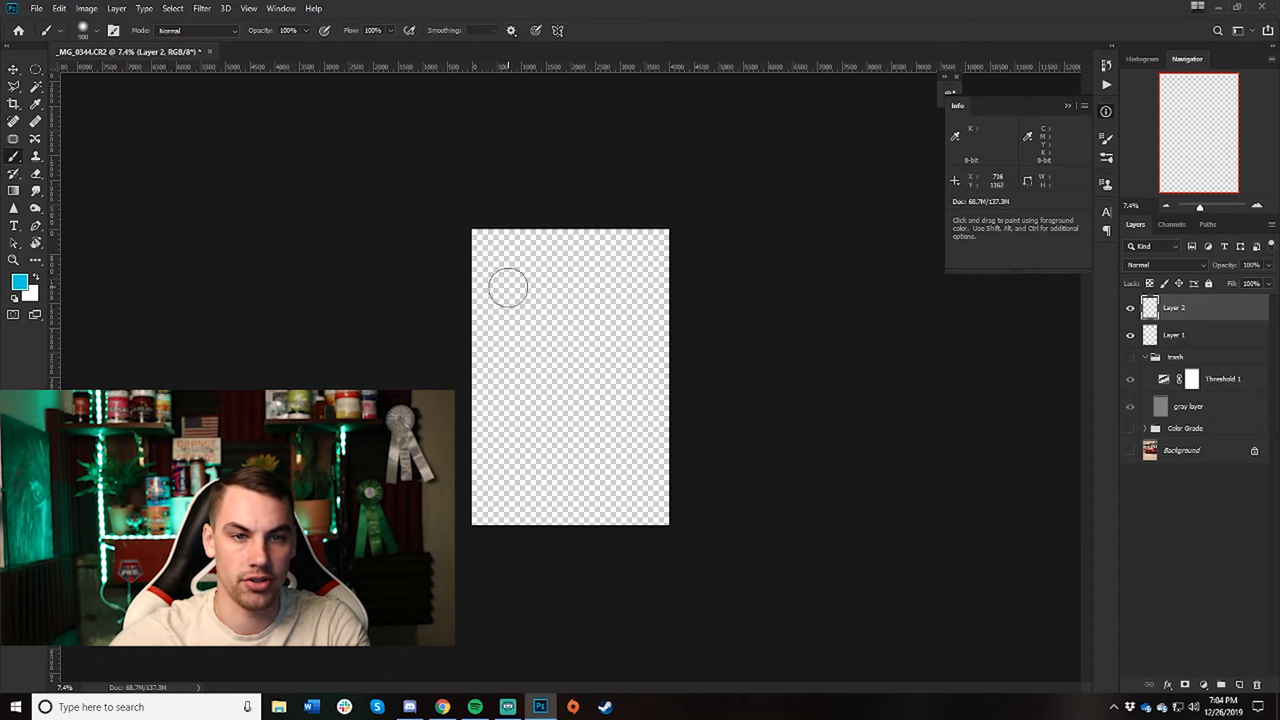
key(bracketright)
key(bracketright)
key(bracketright)
key(bracketright)
key(bracketright)
key(bracketright)
key(bracketright)
key(bracketright)
key(bracketright)
key(bracketright)
key(bracketright)
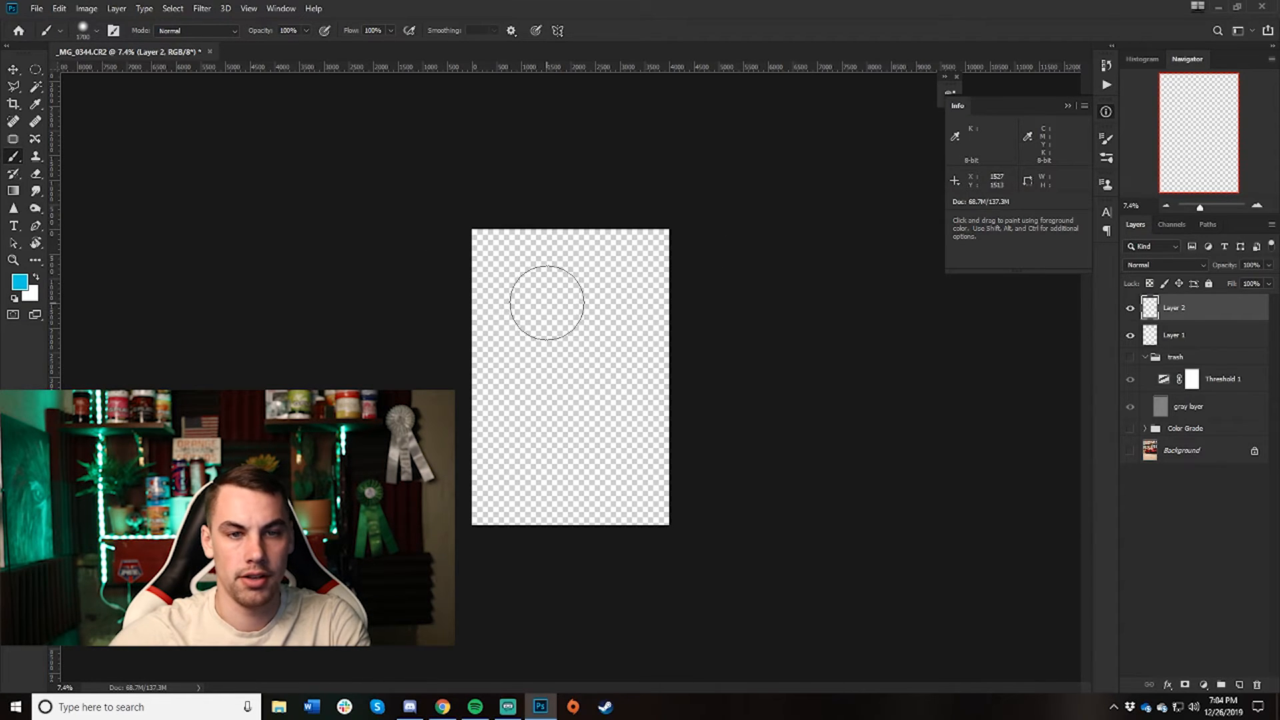
click(534, 305)
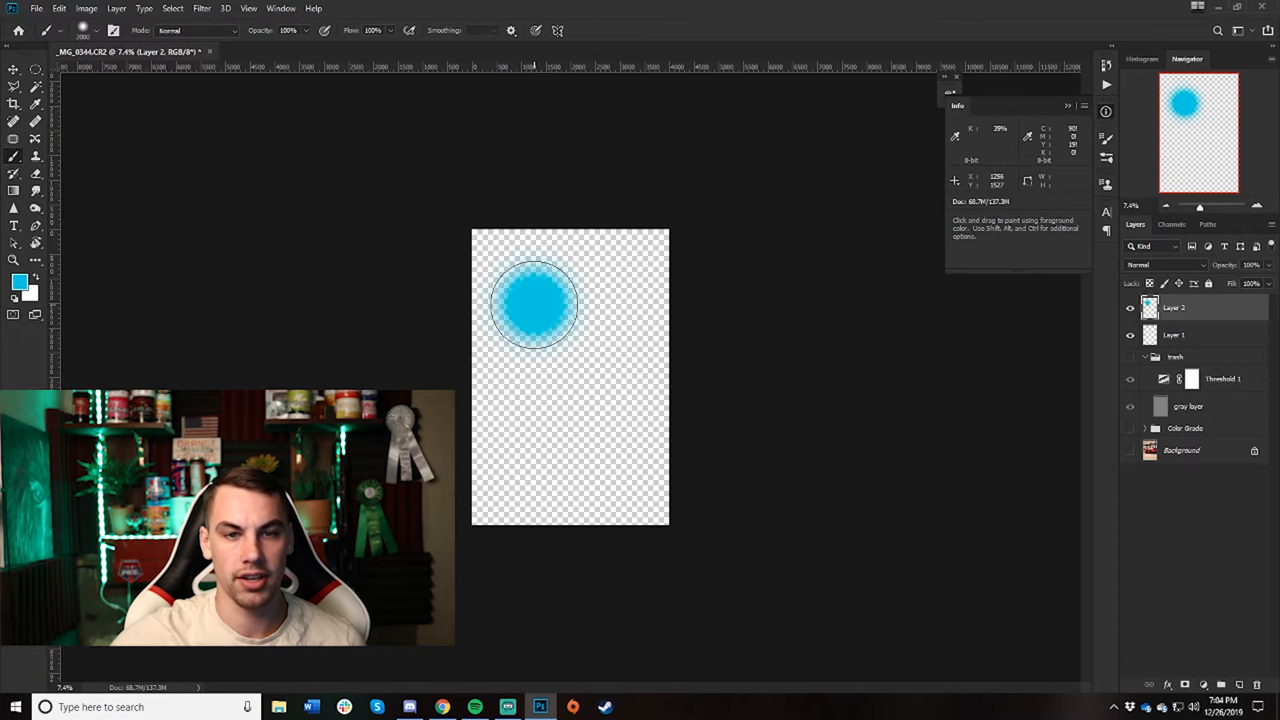
Undo the soft dot, paint a hard-edged 2000 px blue circle in its place on Layer 2, and select Layer 1
click(85, 30)
click(293, 149)
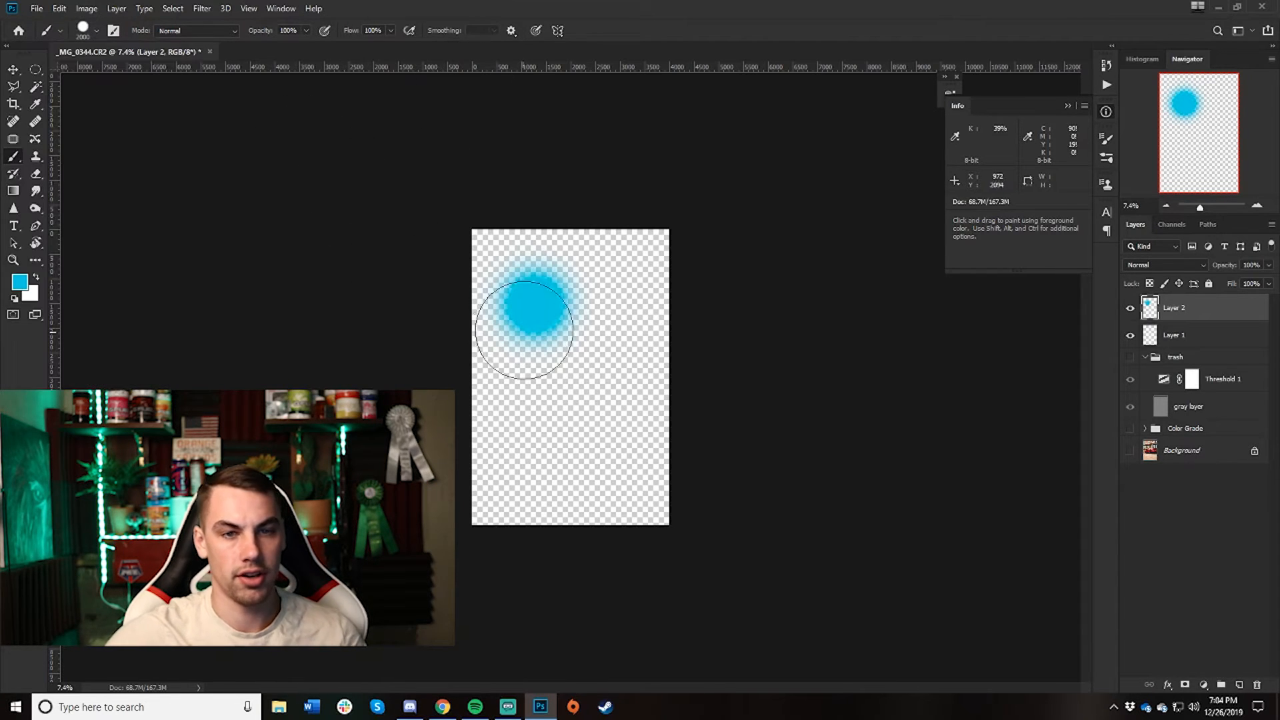
key(ctrl+z)
click(537, 304)
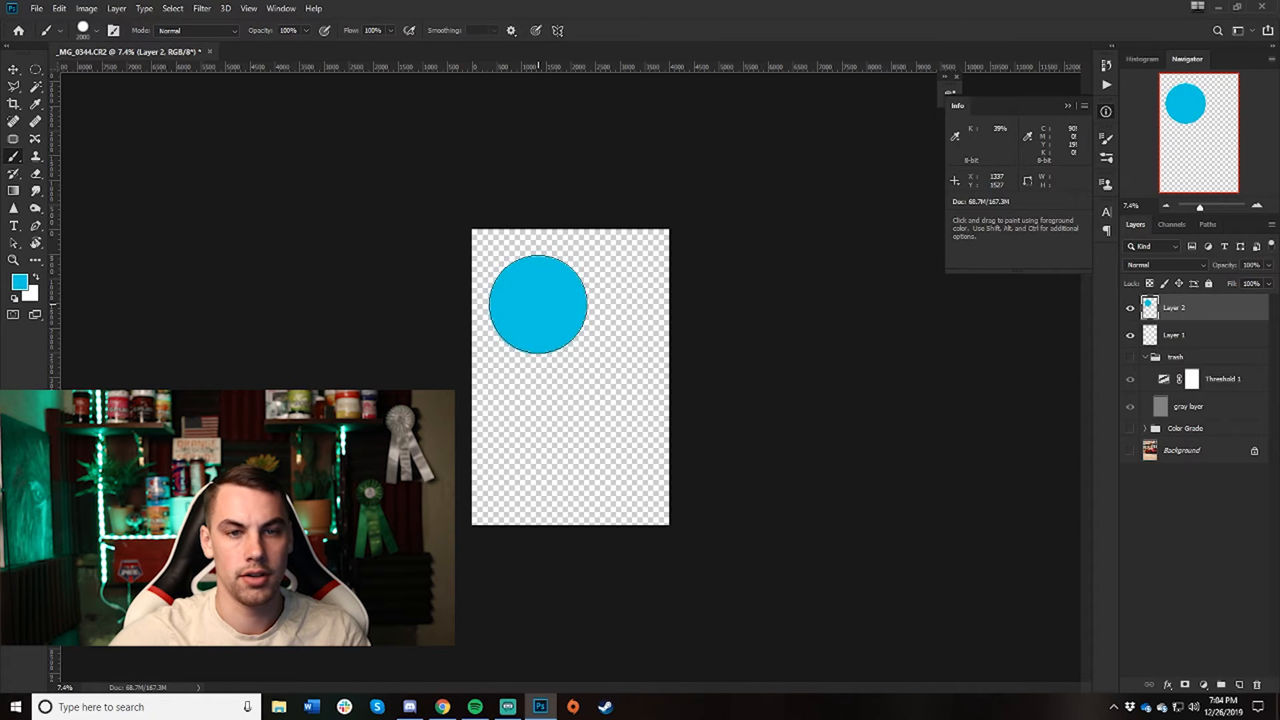
click(1206, 335)
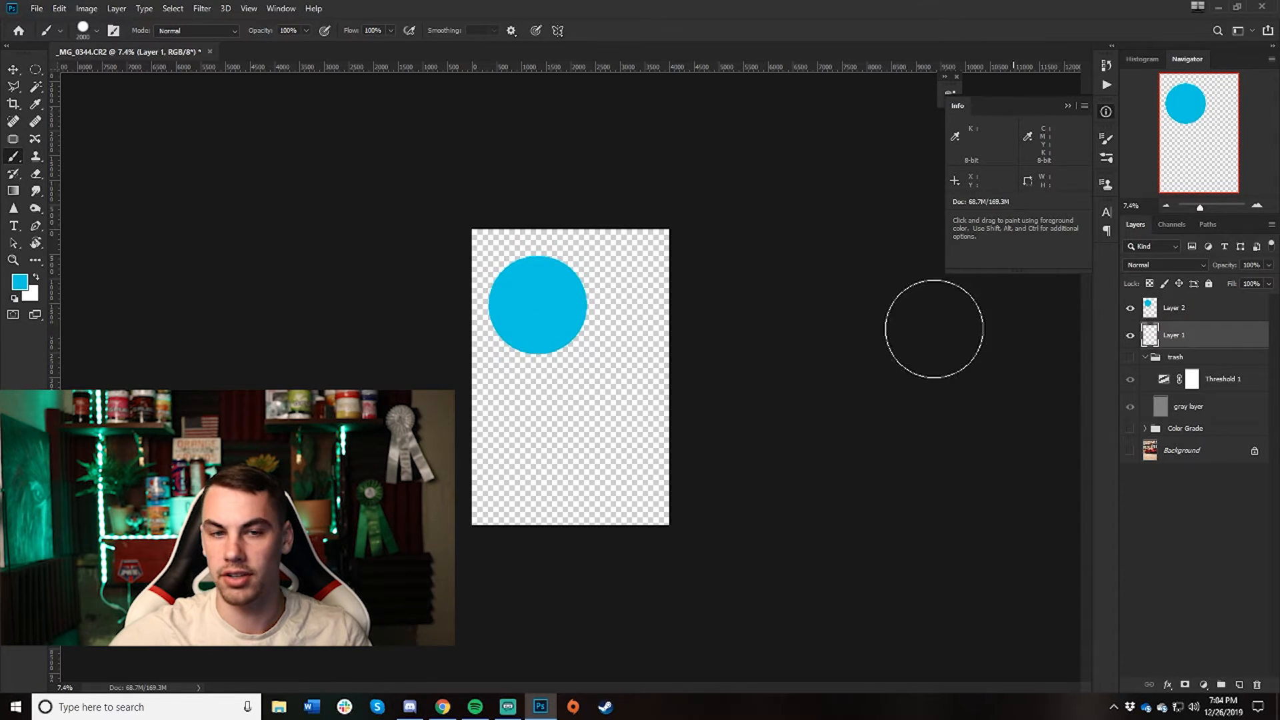
Paint a blue circle on Layer 1 overlapping the existing one, and set Layer 2's blend mode to Difference
click(591, 335)
click(1199, 310)
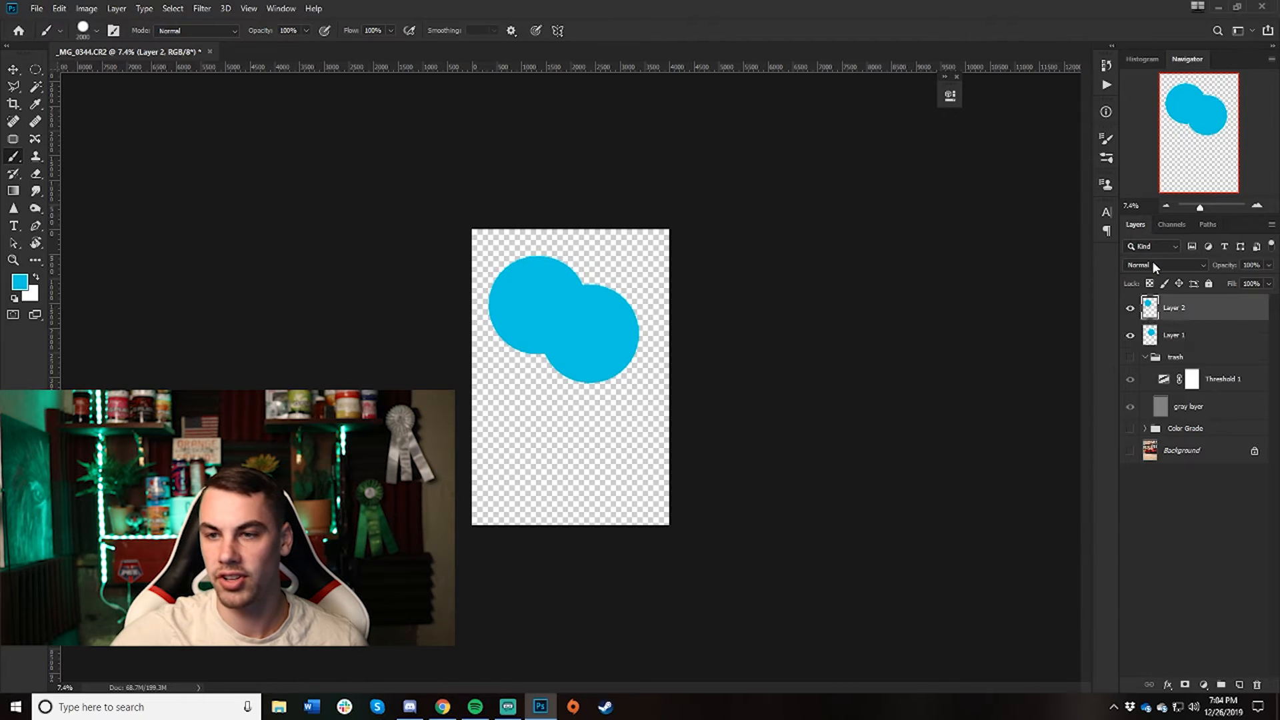
click(1152, 264)
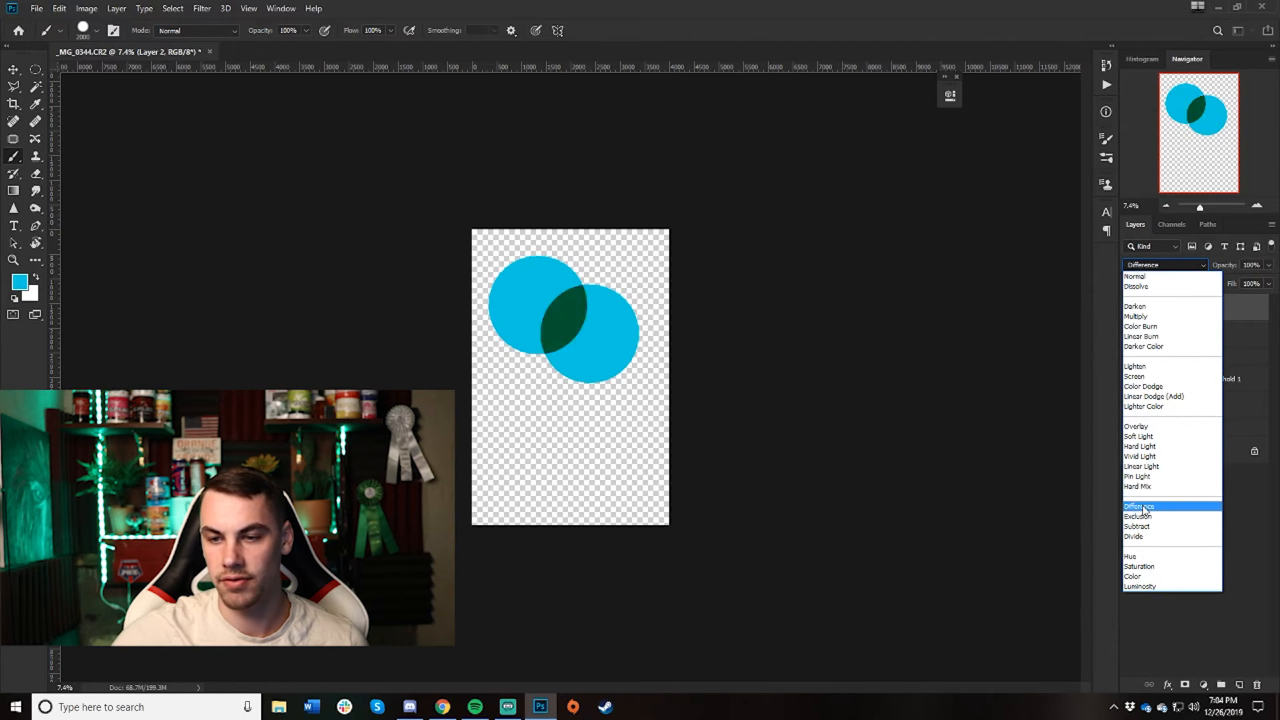
click(1146, 506)
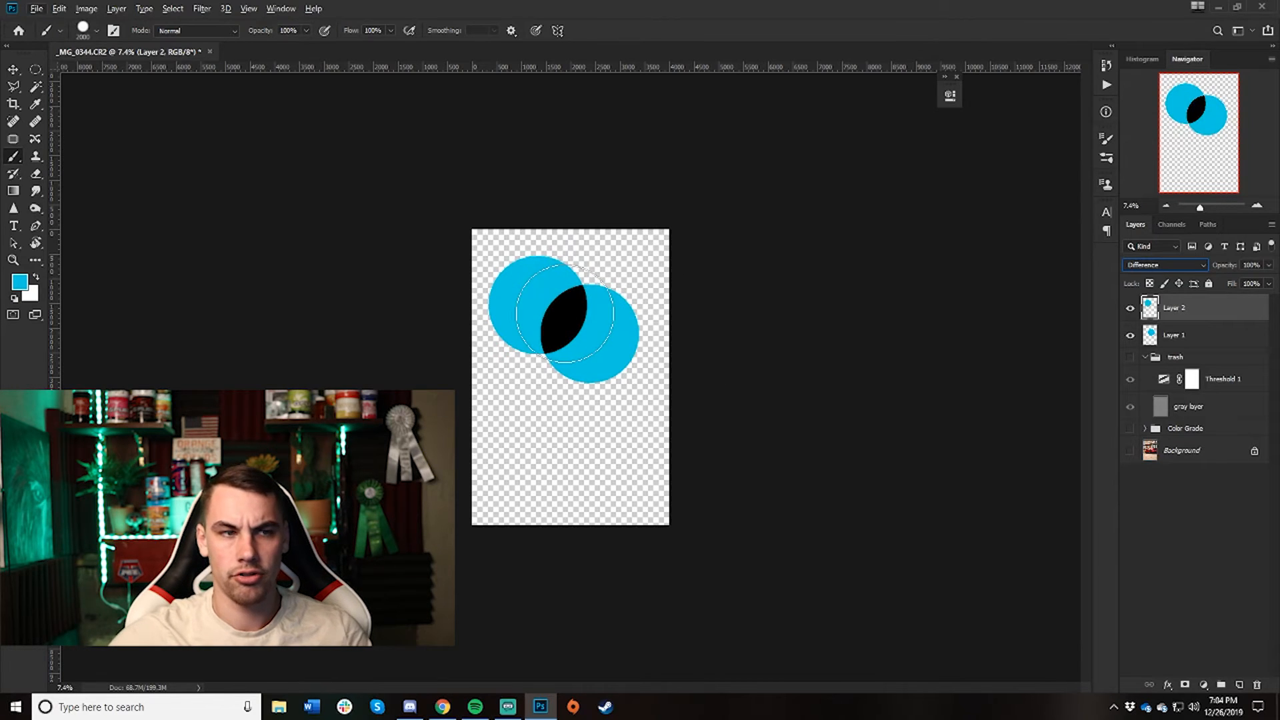
Check the circles' overlap with a color sampler and the histogram, and remove the sampler from the canvas
right_click(37, 108)
click(93, 119)
click(567, 314)
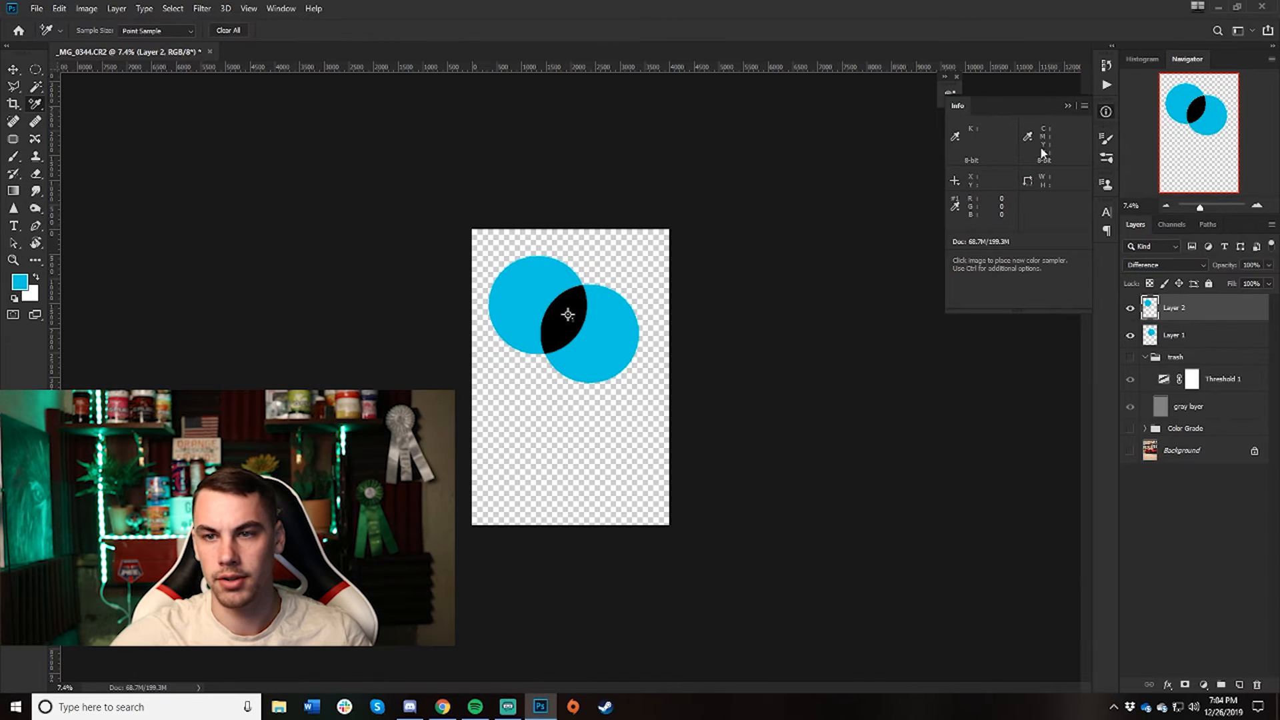
click(1142, 59)
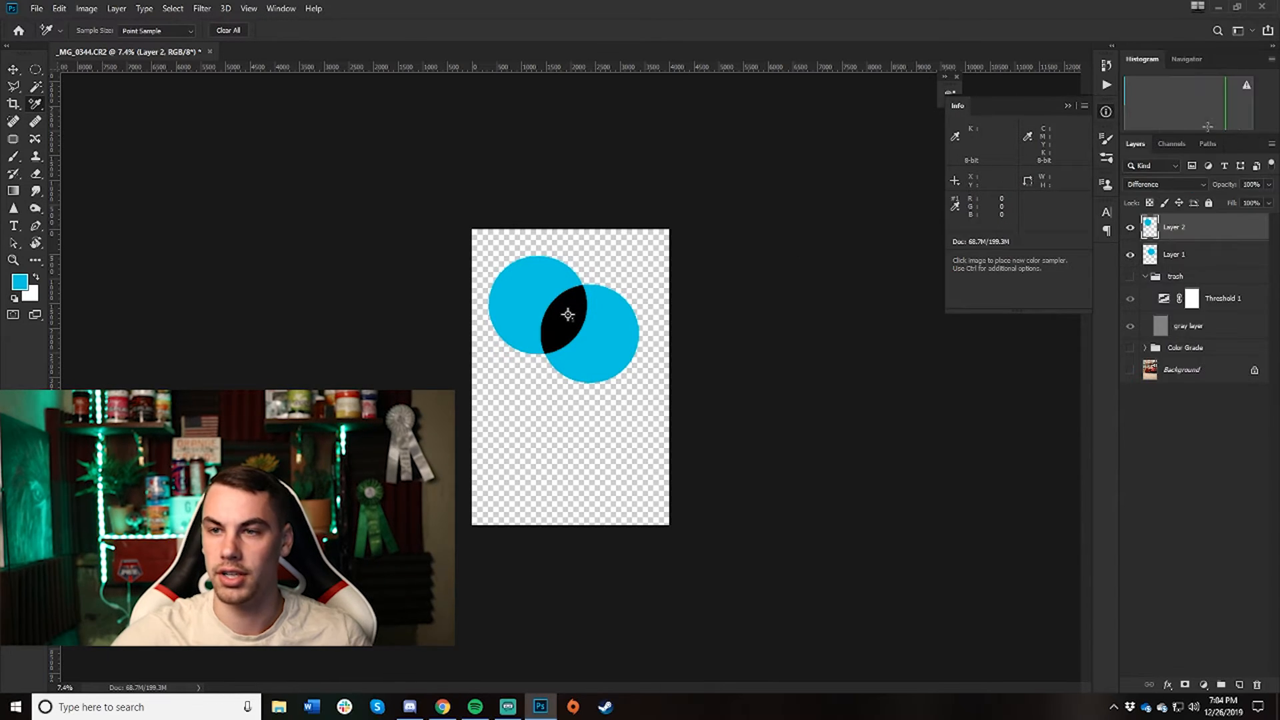
click(1178, 61)
click(1070, 105)
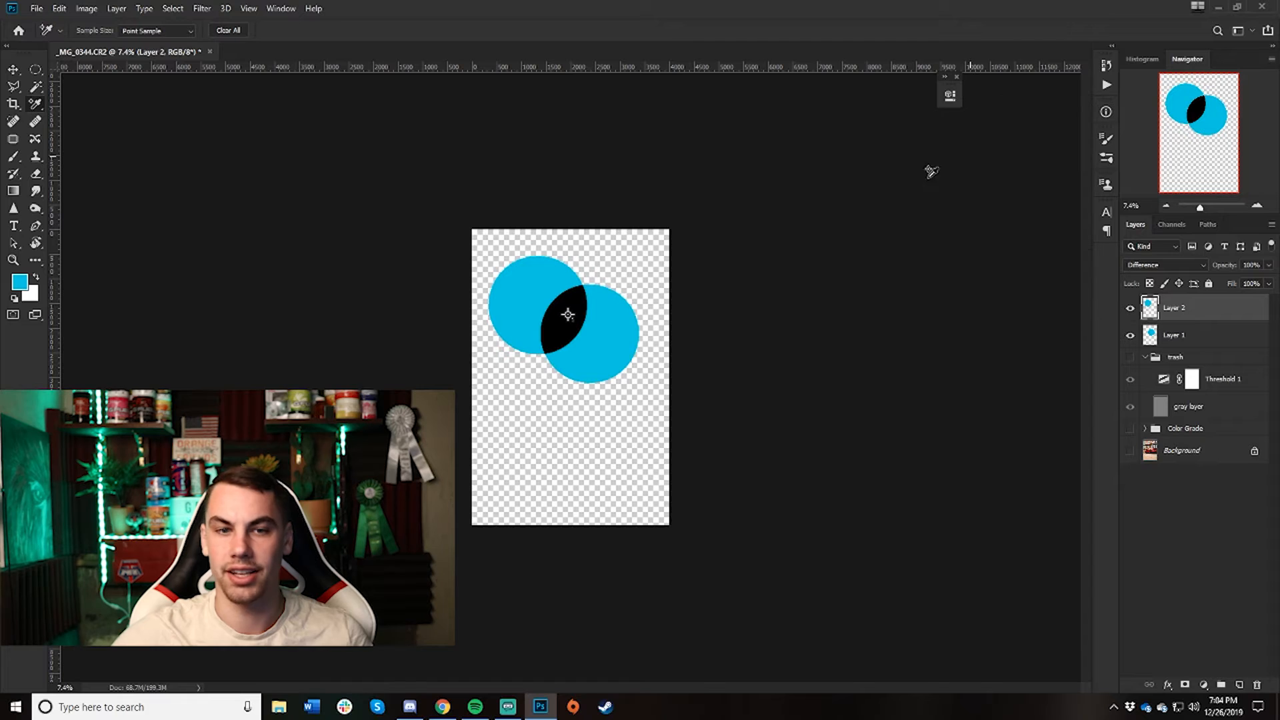
alt+click(568, 315)
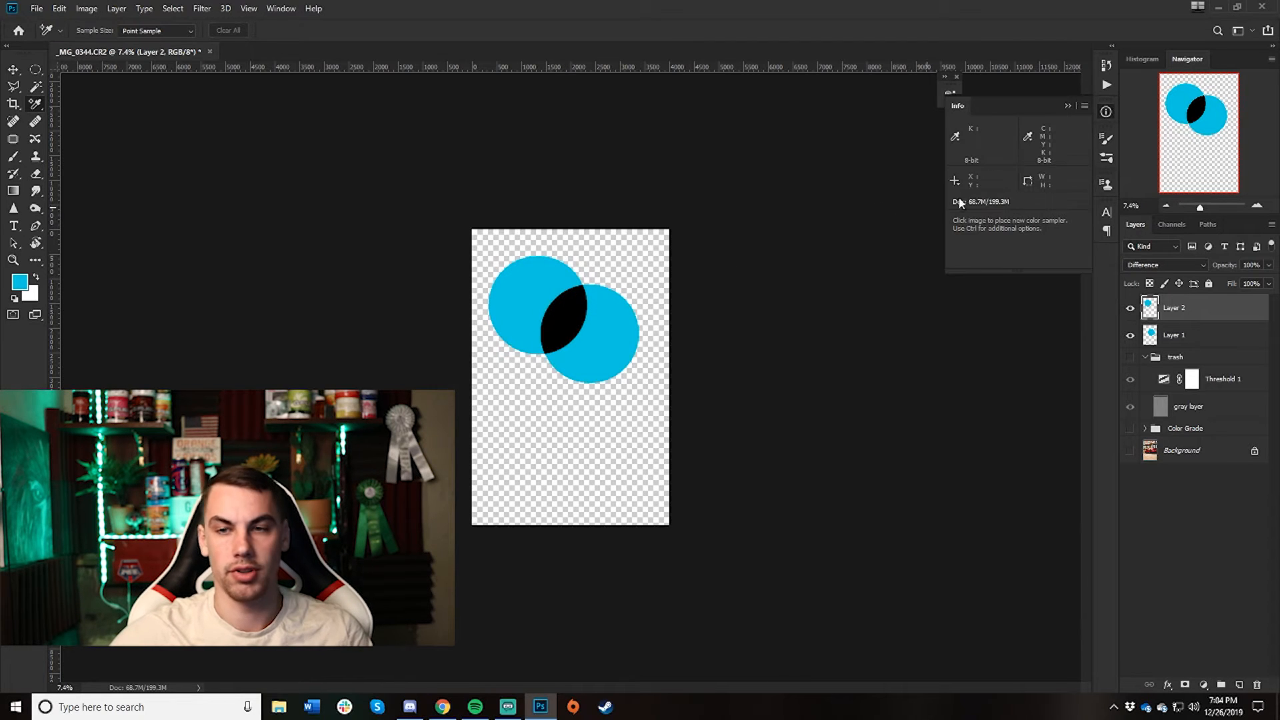
click(1067, 107)
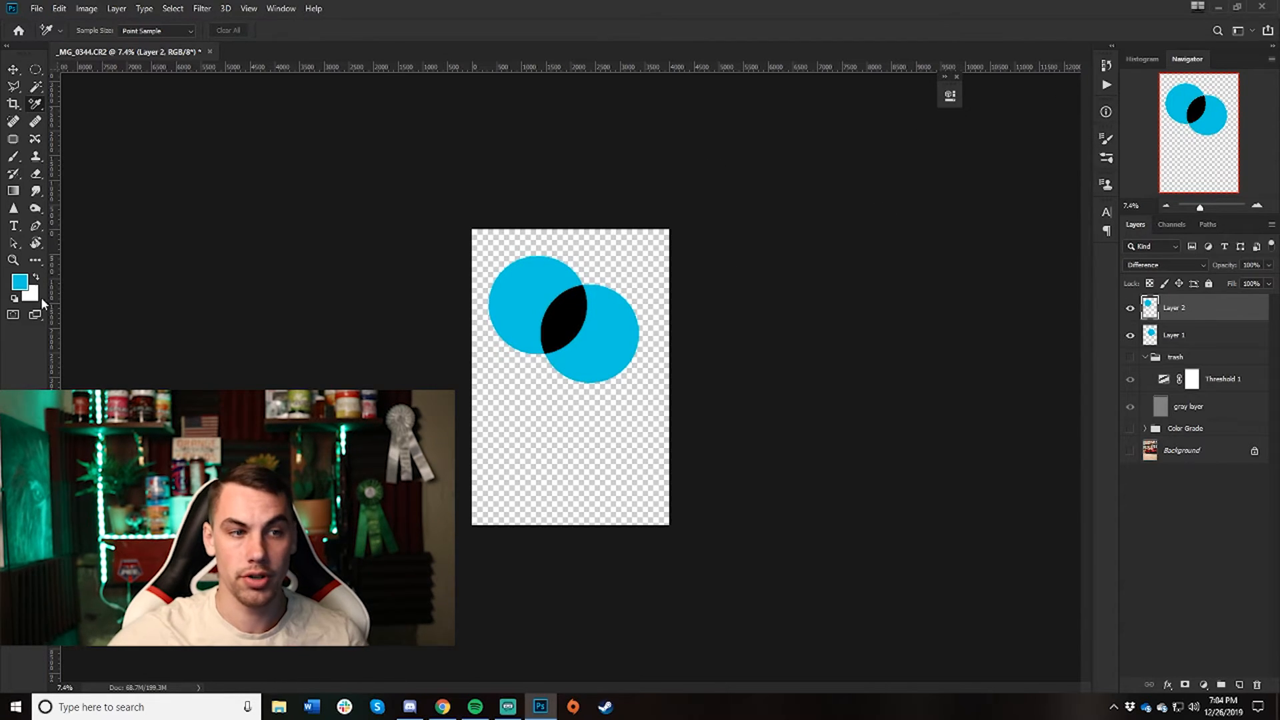
Reset the foreground color to default, compare white and black in the color picker, and accept black, 000000
click(15, 299)
click(18, 284)
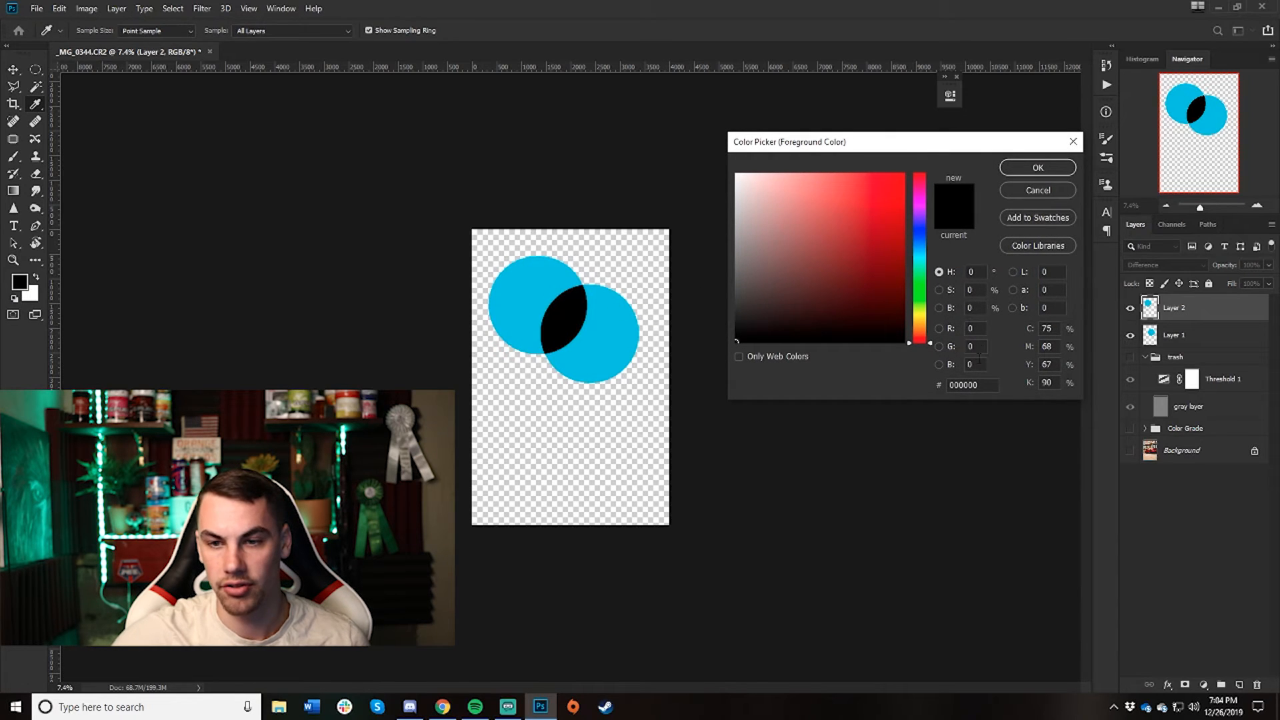
drag(740, 344, 629, 99)
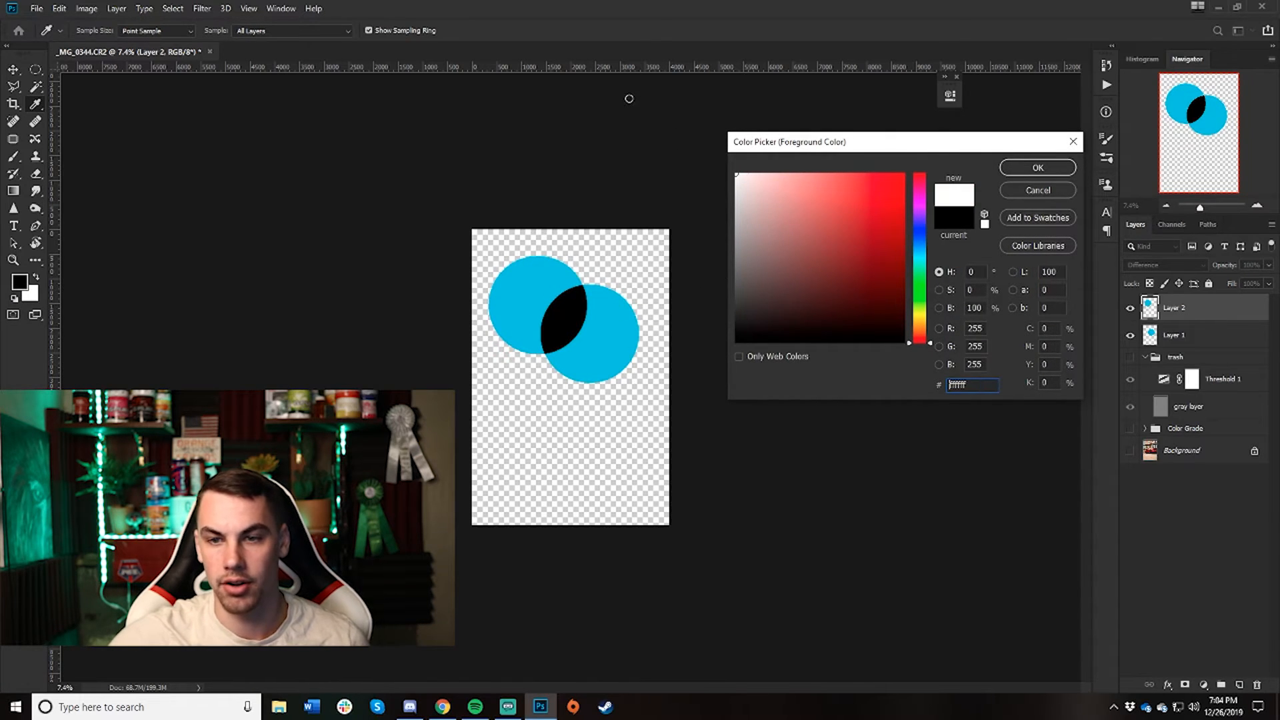
drag(800, 312, 666, 407)
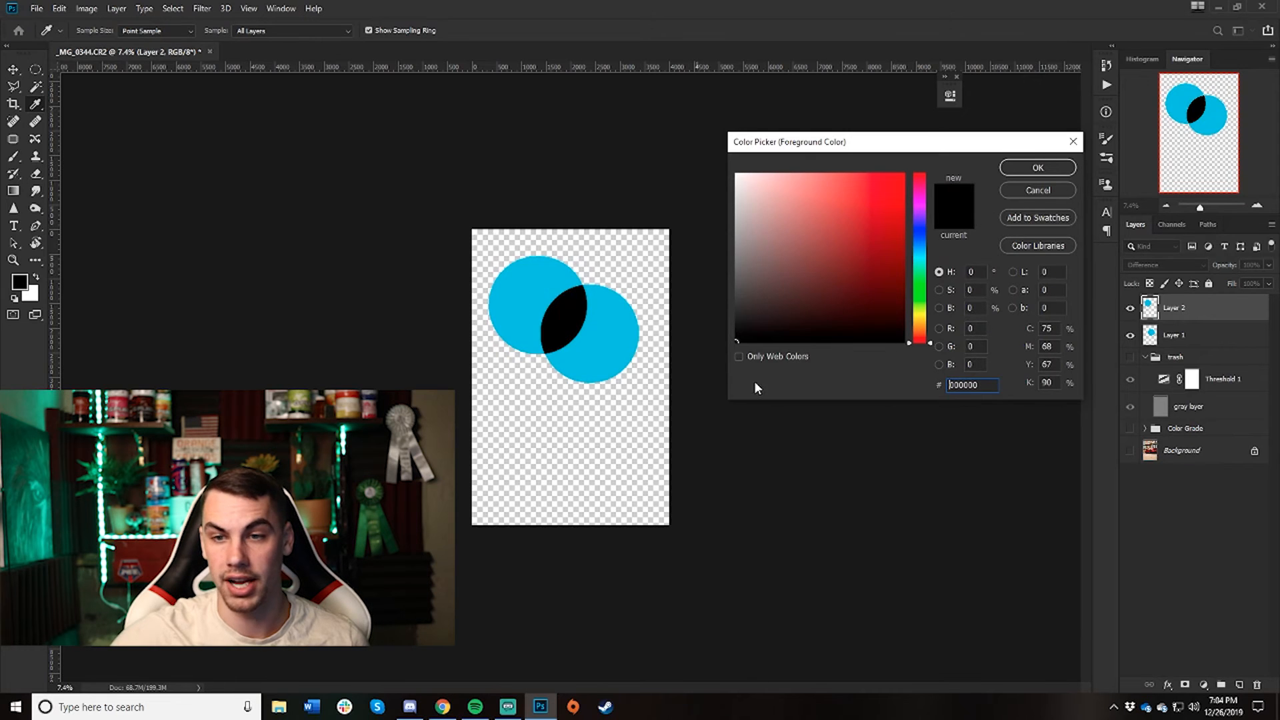
click(1038, 168)
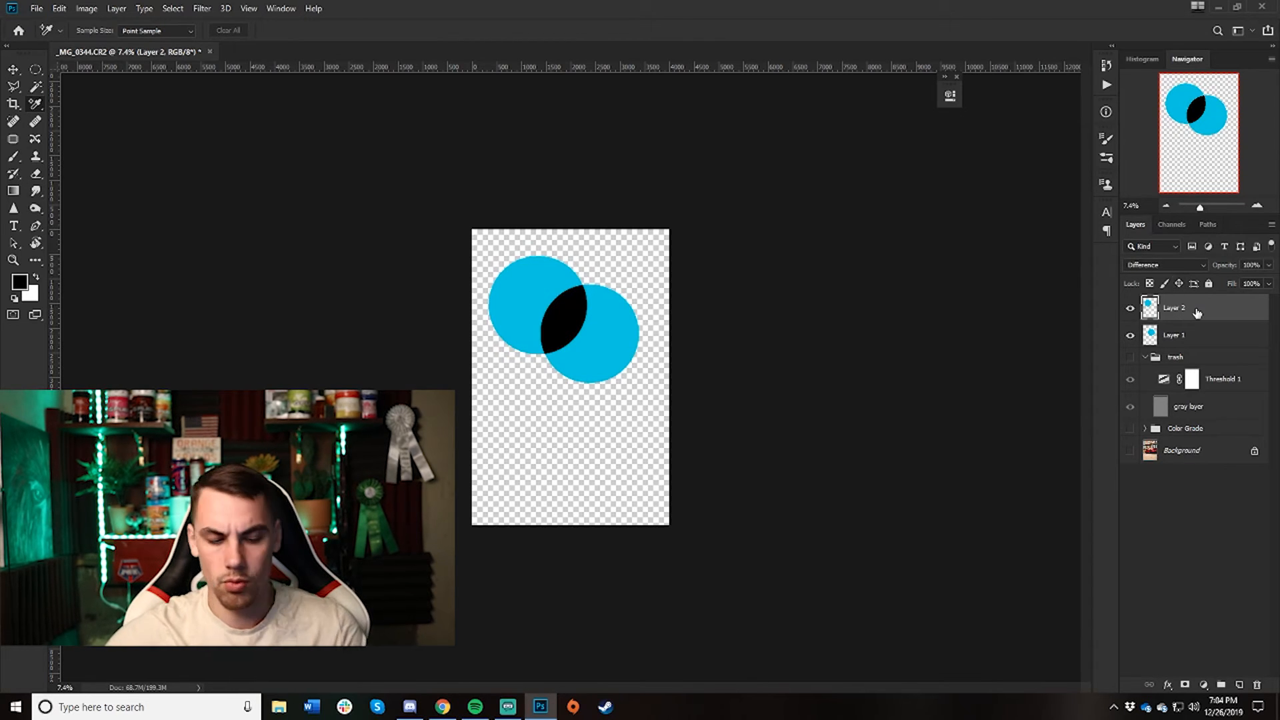
Move Layer 2's circle so that it exactly covers the circle on Layer 1
key(ctrl+t)
mouse_move(605, 325)
mouse_down()
mouse_move(538, 310)
mouse_move(566, 304)
mouse_move(613, 325)
mouse_move(585, 362)
mouse_move(600, 299)
mouse_move(608, 345)
mouse_move(589, 313)
mouse_move(526, 343)
mouse_move(619, 360)
mouse_move(620, 307)
mouse_move(606, 337)
mouse_up()
key(Return)
key(i)
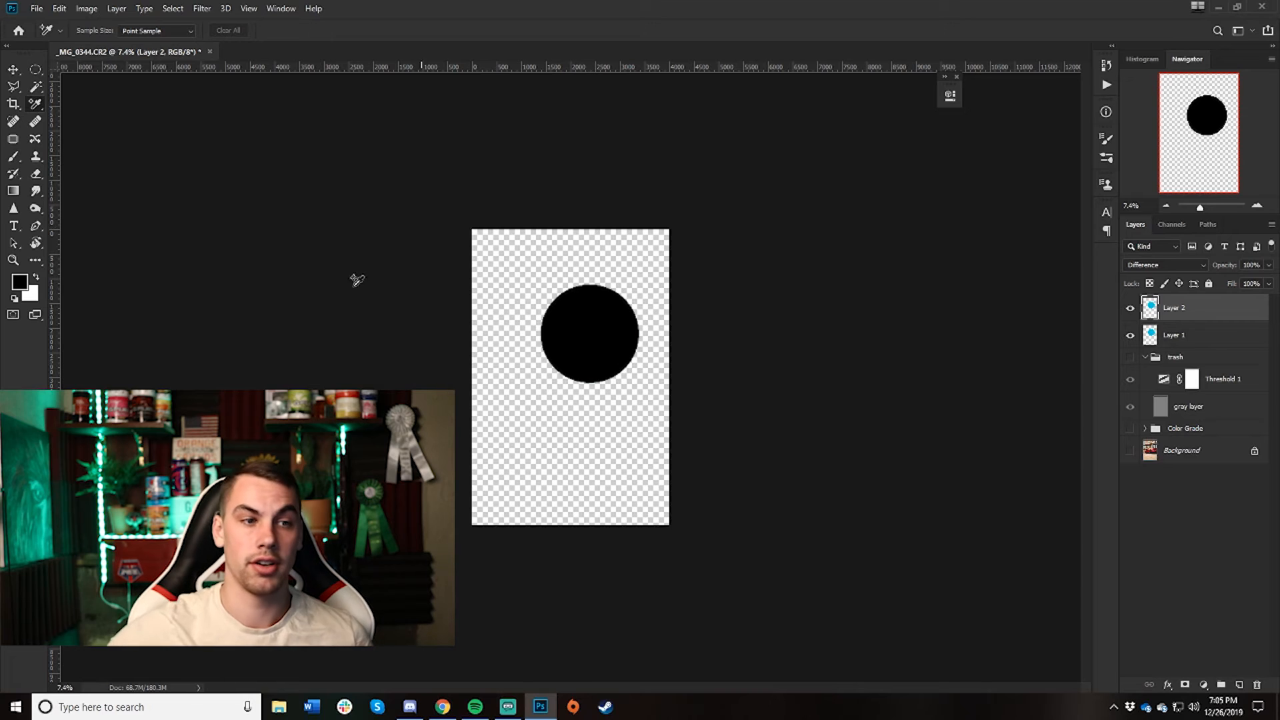
Try bright cyan, 00fff6, as the foreground color, and return it to black, 000000, before accepting
click(20, 282)
click(902, 242)
mouse_move(921, 258)
mouse_down()
mouse_move(891, 217)
mouse_move(903, 175)
mouse_move(928, 258)
mouse_up()
click(910, 166)
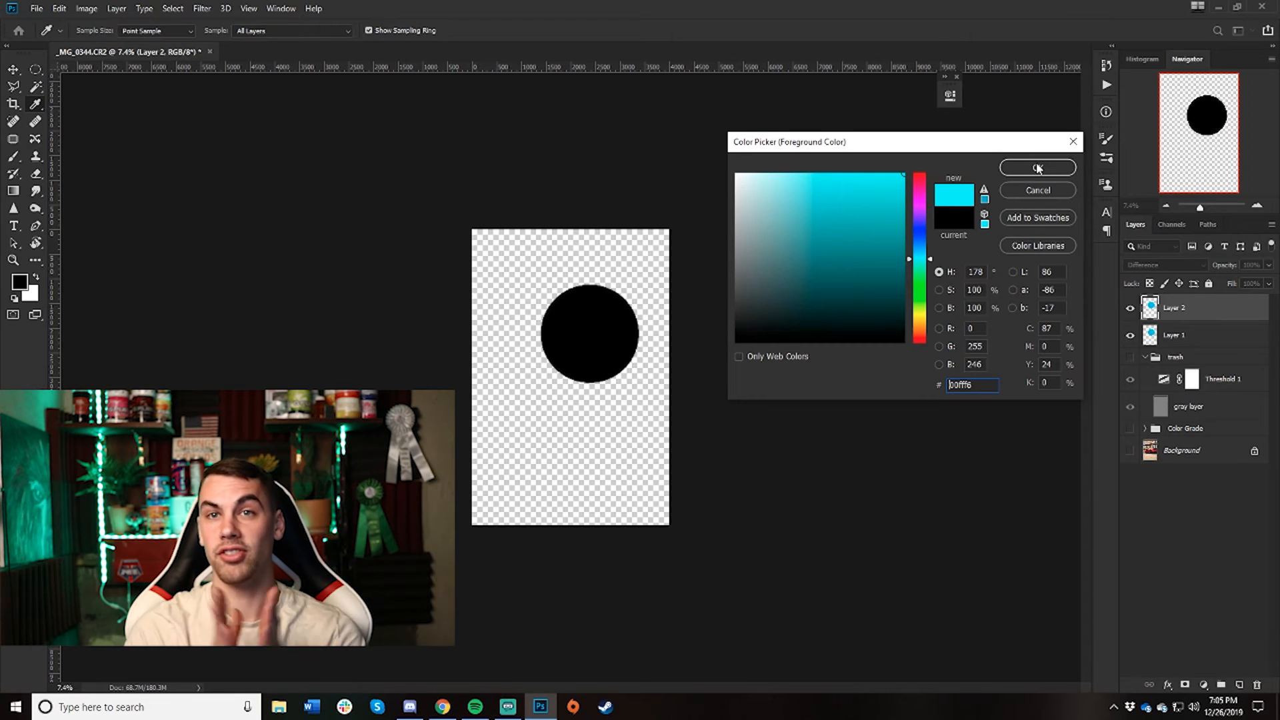
drag(802, 305, 534, 442)
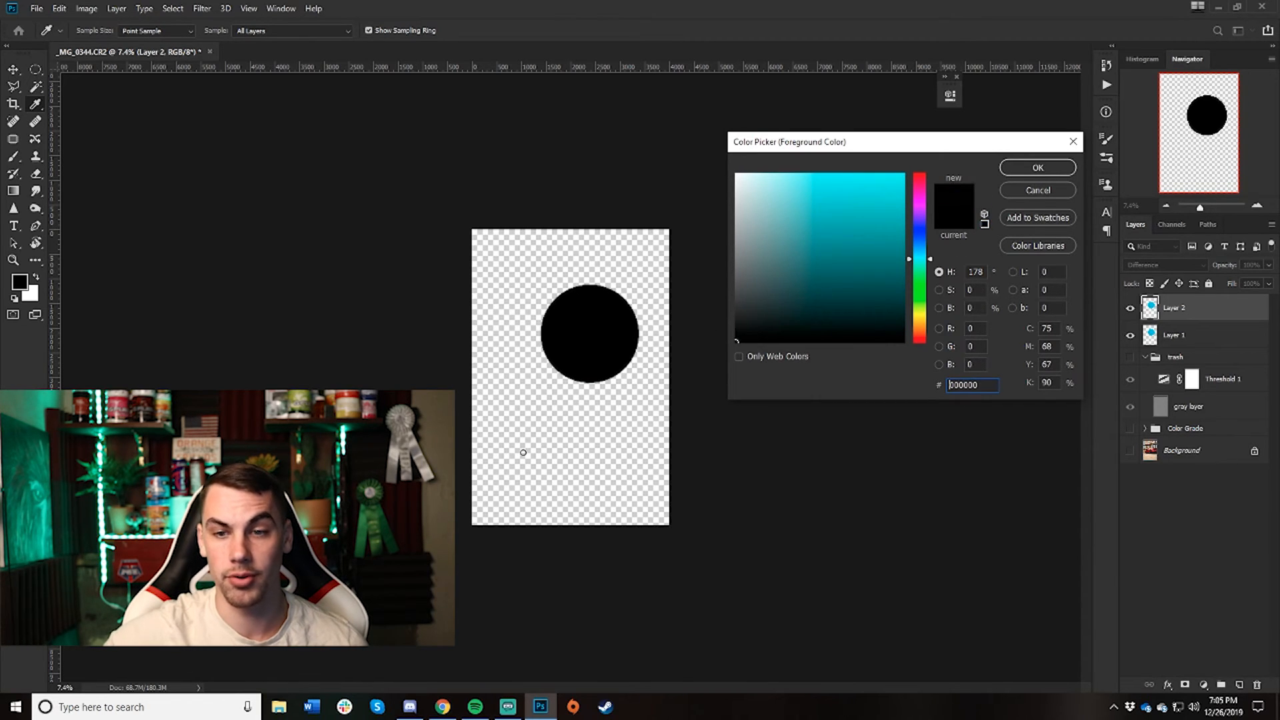
click(1041, 171)
Move Layer 2's circle up and to the left so that it only partly overlaps Layer 1's circle
key(ctrl+t)
mouse_move(595, 308)
mouse_down()
mouse_move(546, 267)
mouse_move(659, 324)
mouse_move(586, 360)
mouse_move(561, 287)
mouse_up()
key(Return)
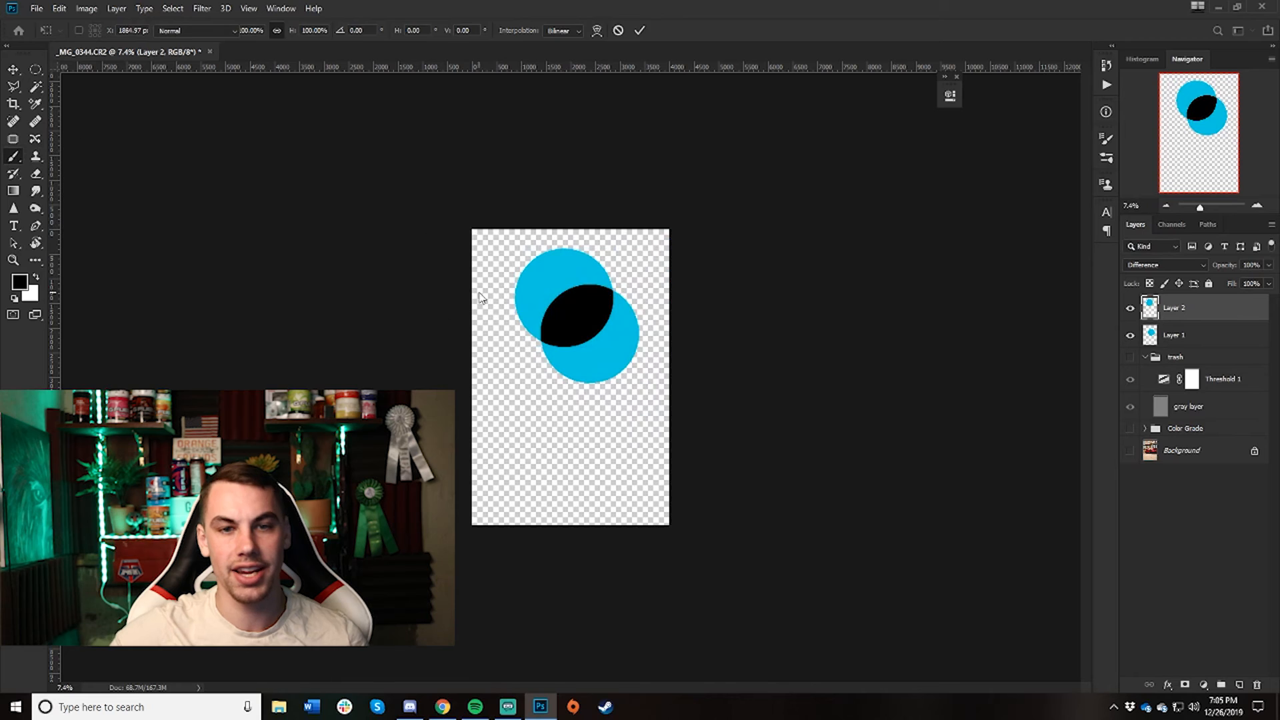
Set the foreground color to bright cyan, 00fff6, and paint a 2000 px dot over Layer 2's circle
key(b)
click(21, 283)
text(00a29c)
mouse_move(851, 235)
mouse_down()
mouse_move(893, 194)
mouse_move(878, 255)
mouse_move(917, 134)
mouse_up()
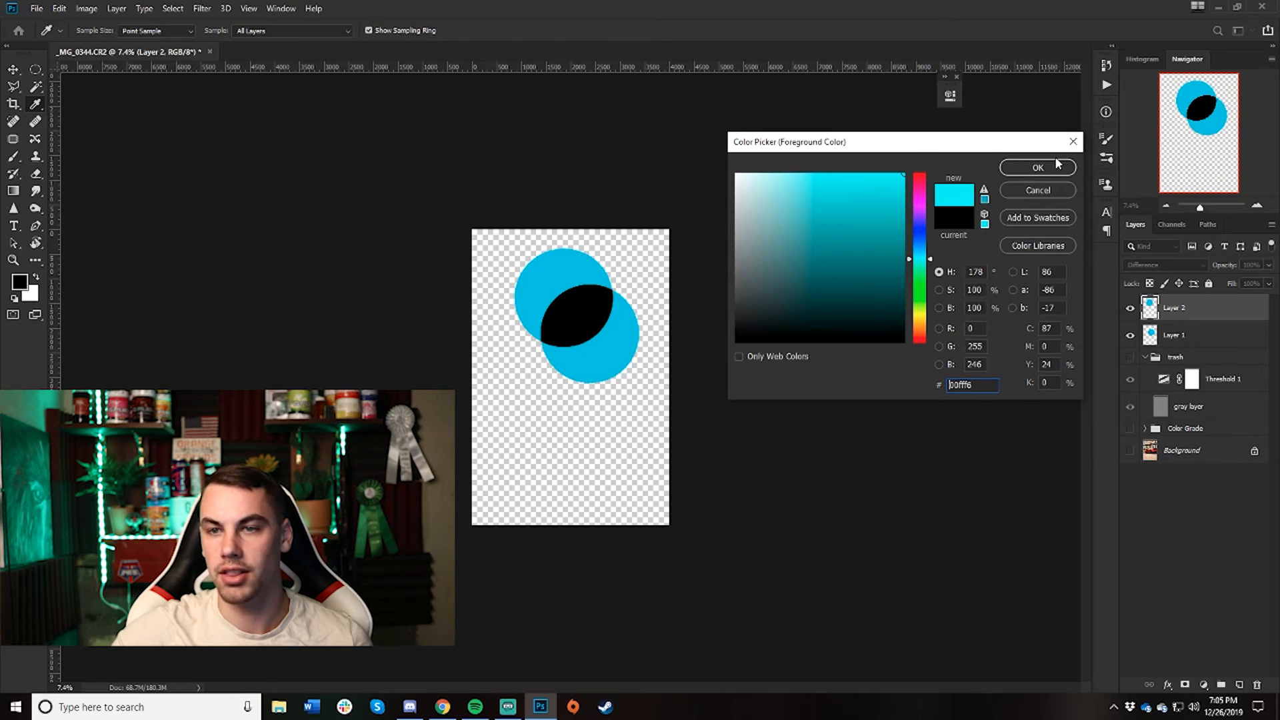
click(1057, 165)
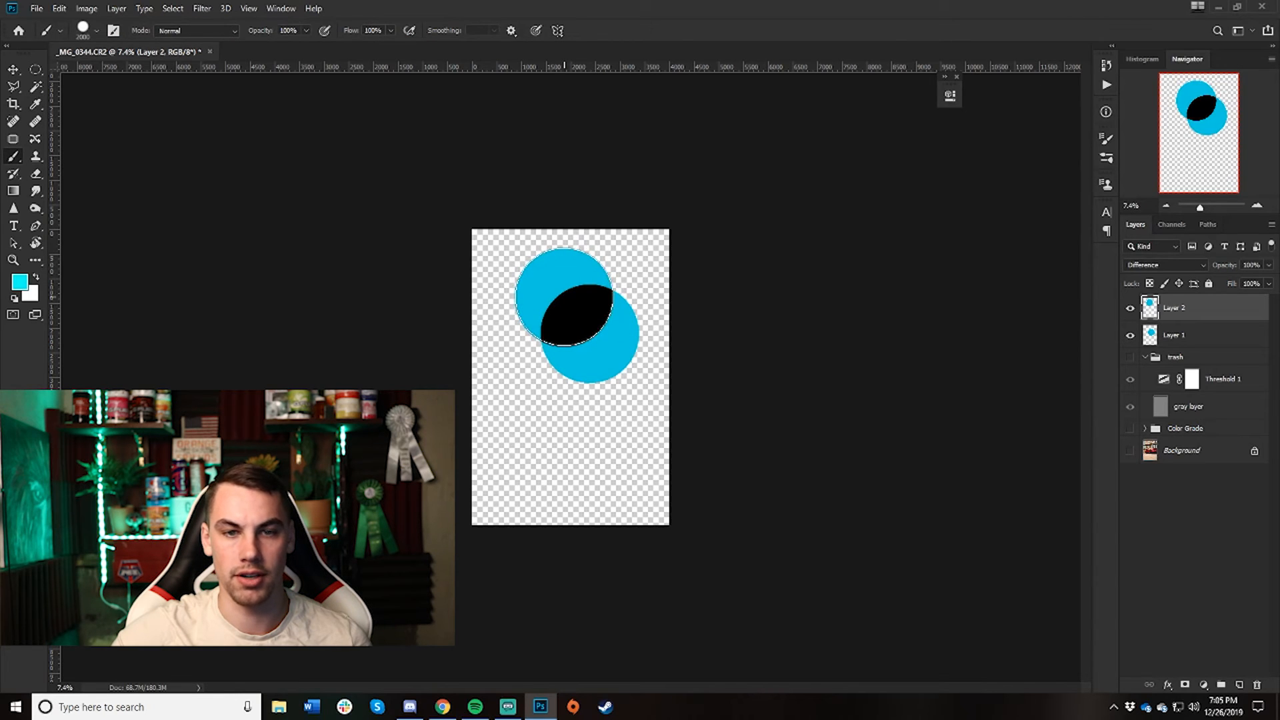
click(564, 297)
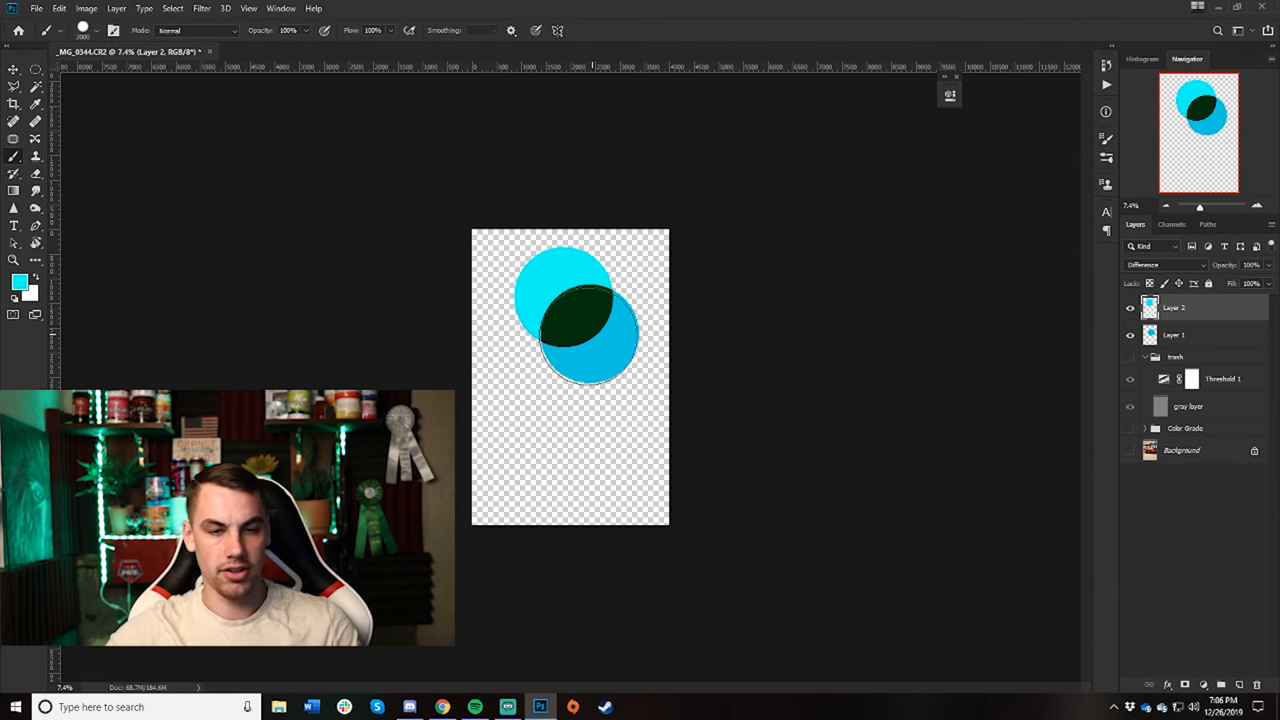
Examine the thin edge along the lower rim of Layer 2's circle up close, where it overlaps Layer 1's circle
scroll(574, 342, up, 5)
scroll(578, 337, up, 8)
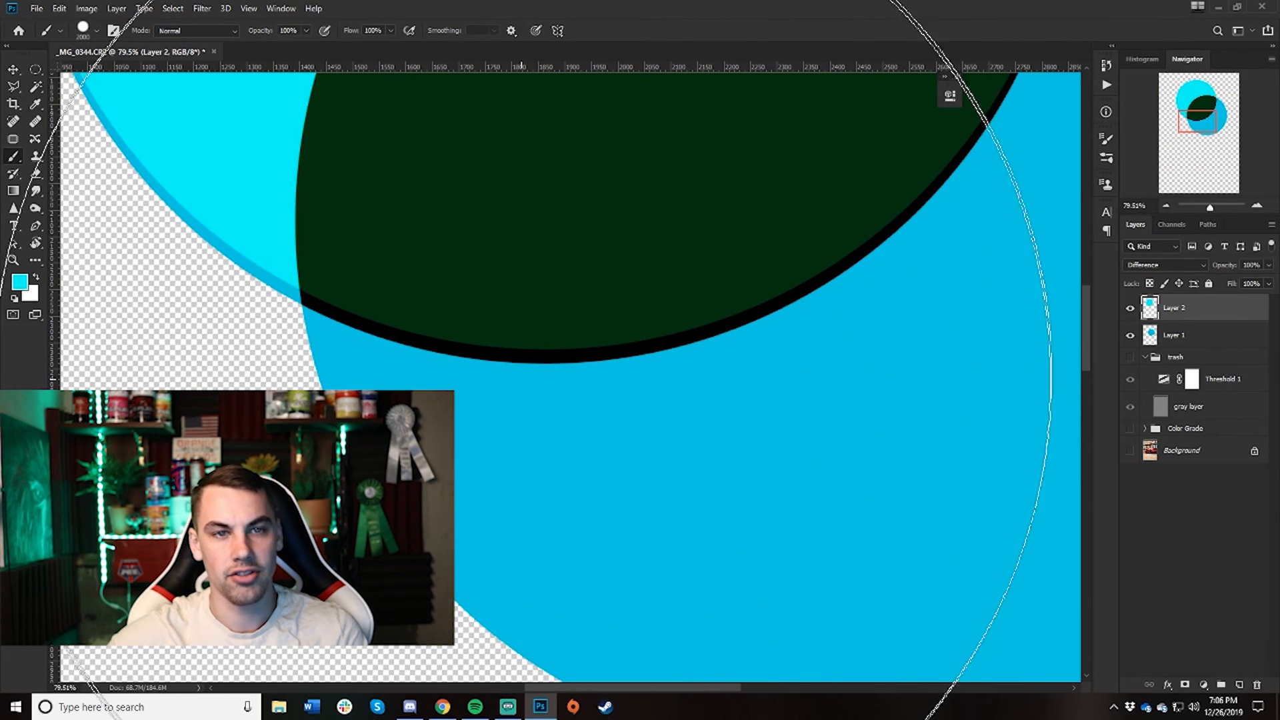
key(v)
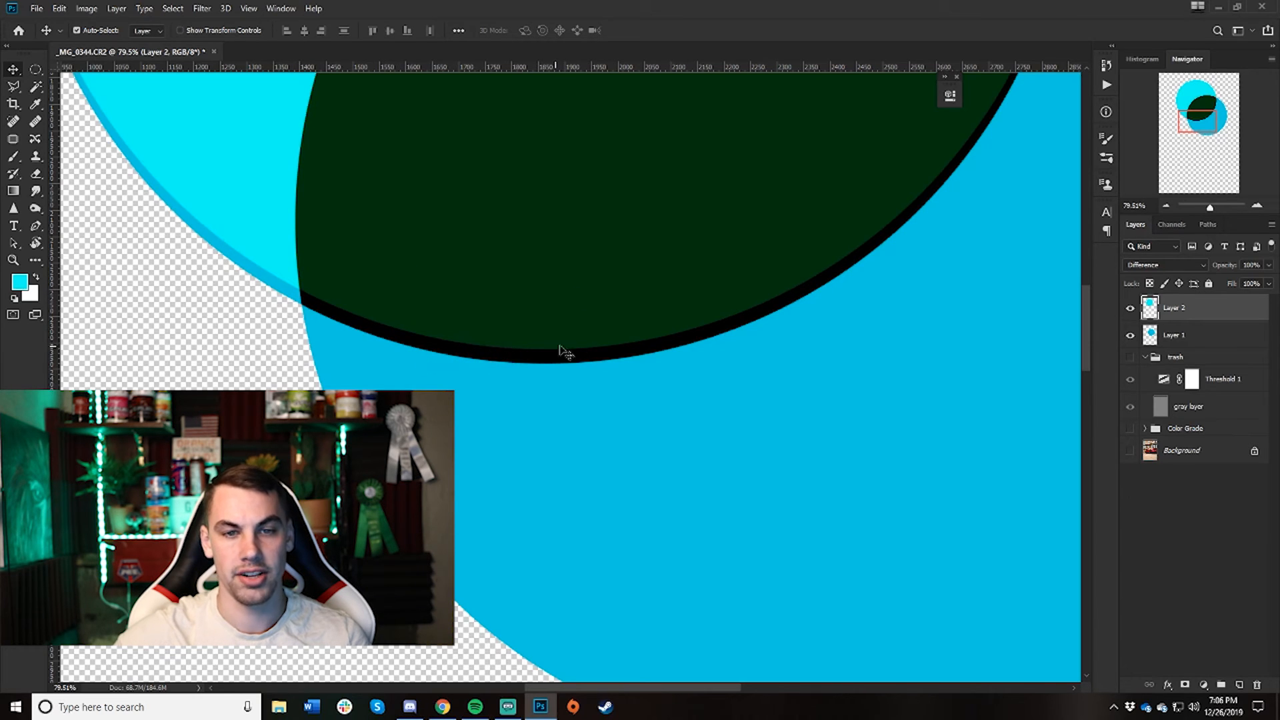
scroll(812, 291, down, 8)
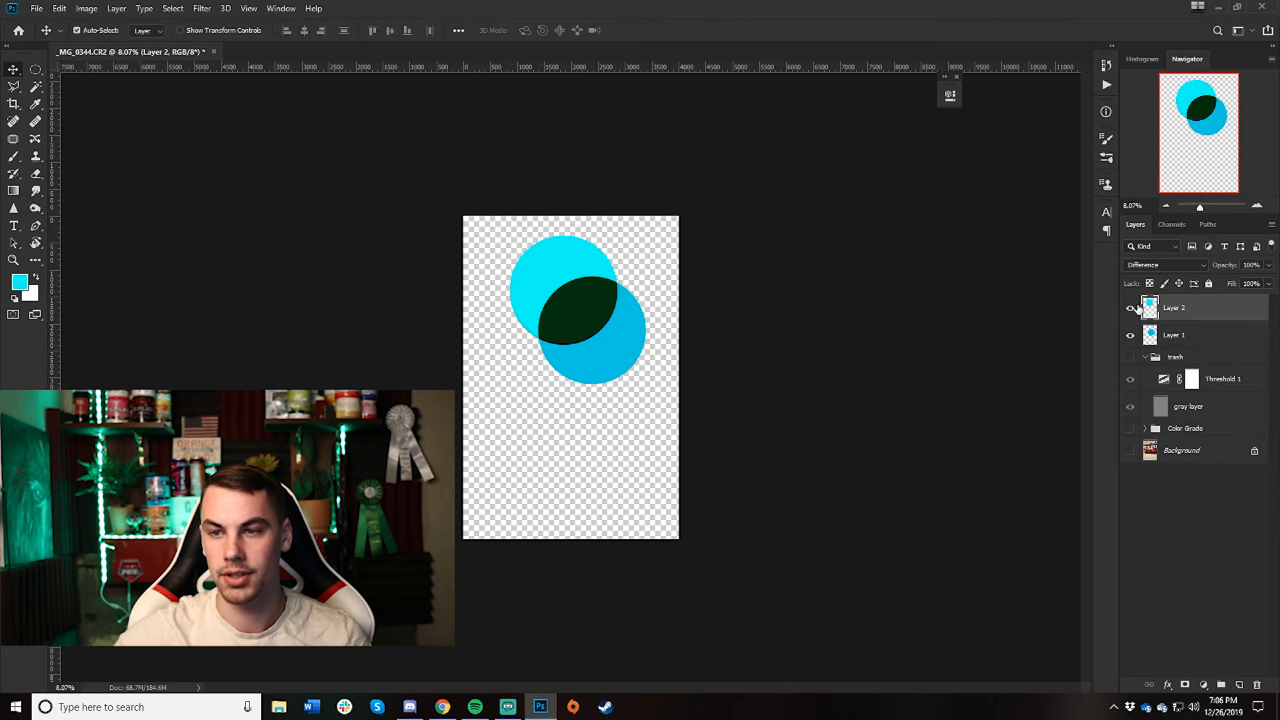
Hide Layer 2, Layer 1 and the trash group, and show the Color Grade group and the Background layer
click(1130, 307)
click(1130, 335)
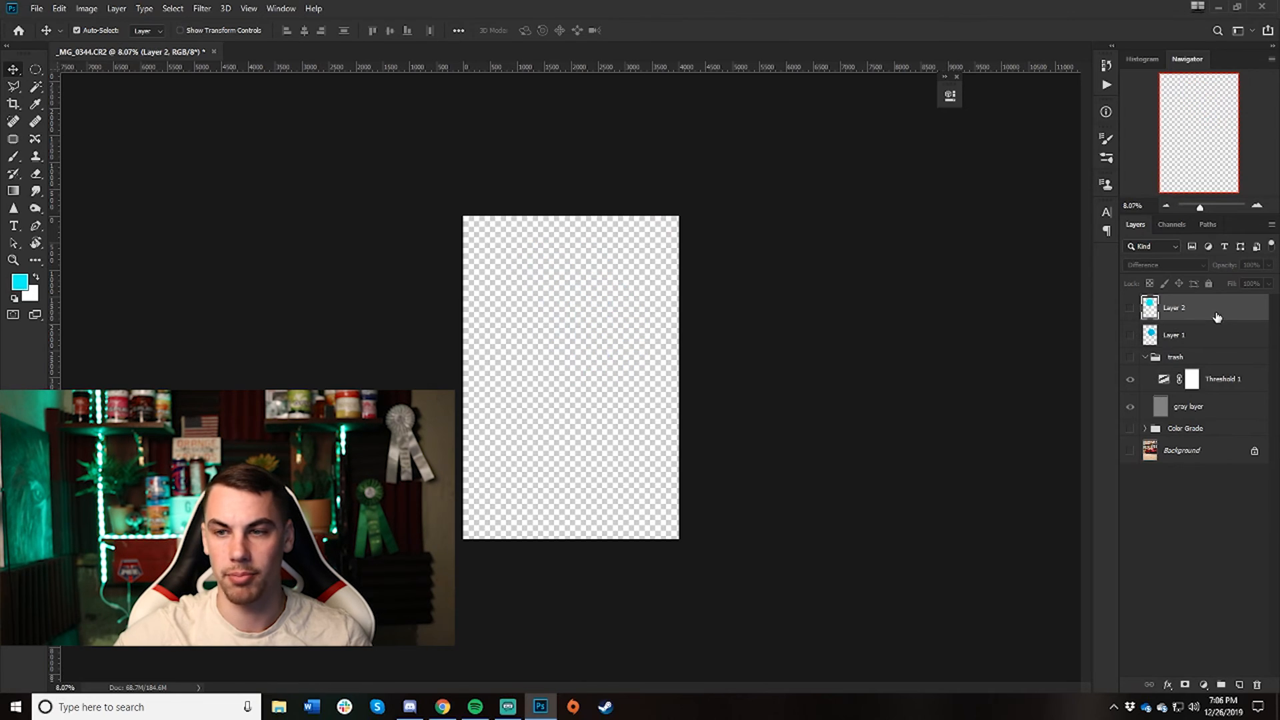
click(1130, 428)
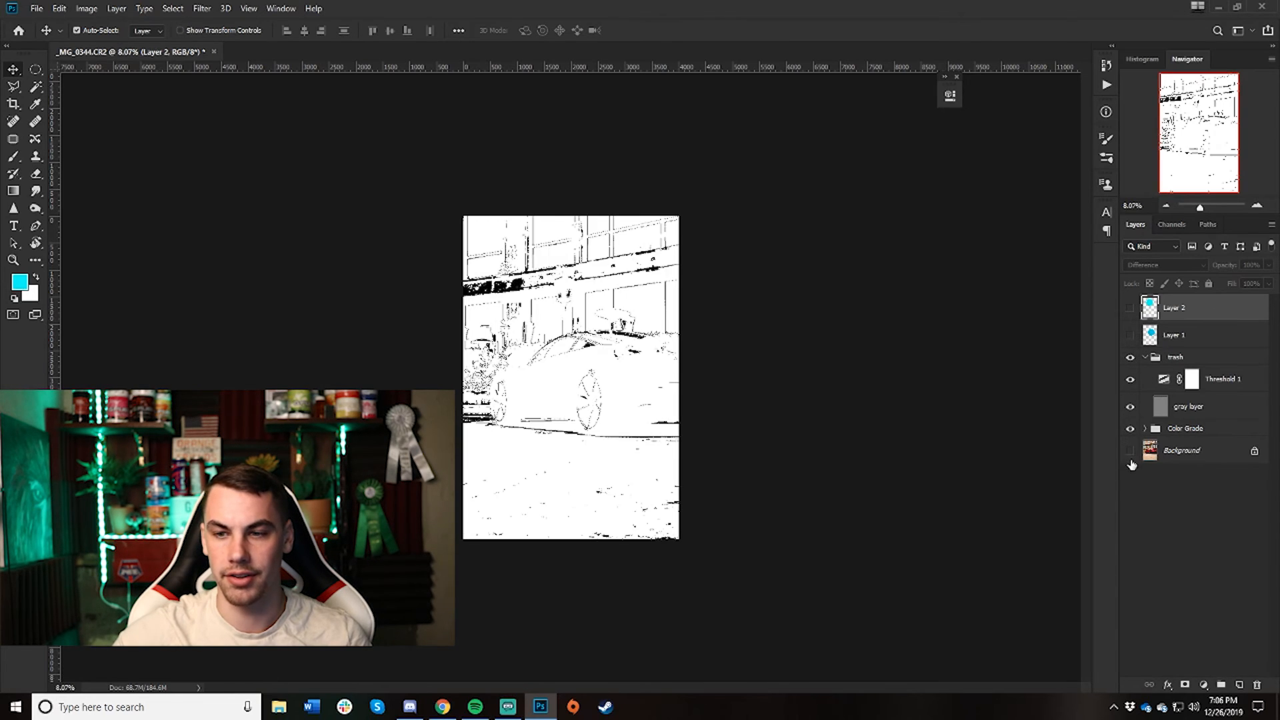
click(1130, 451)
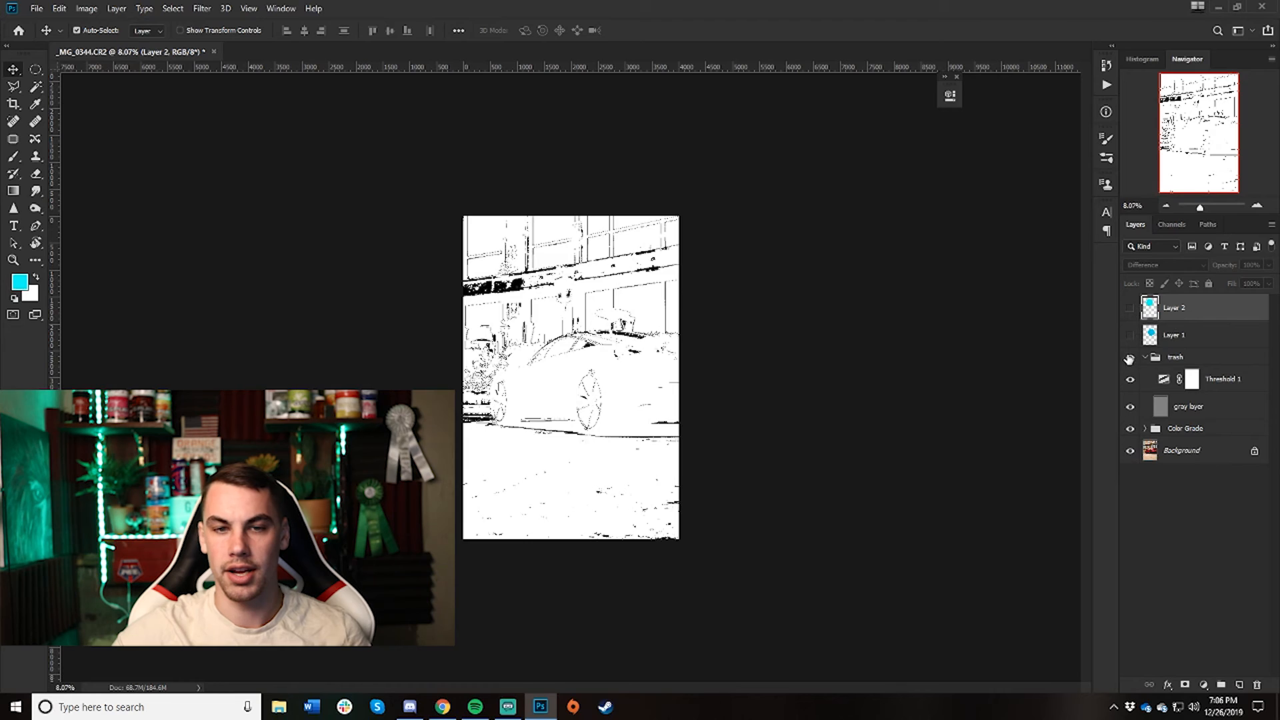
click(1130, 357)
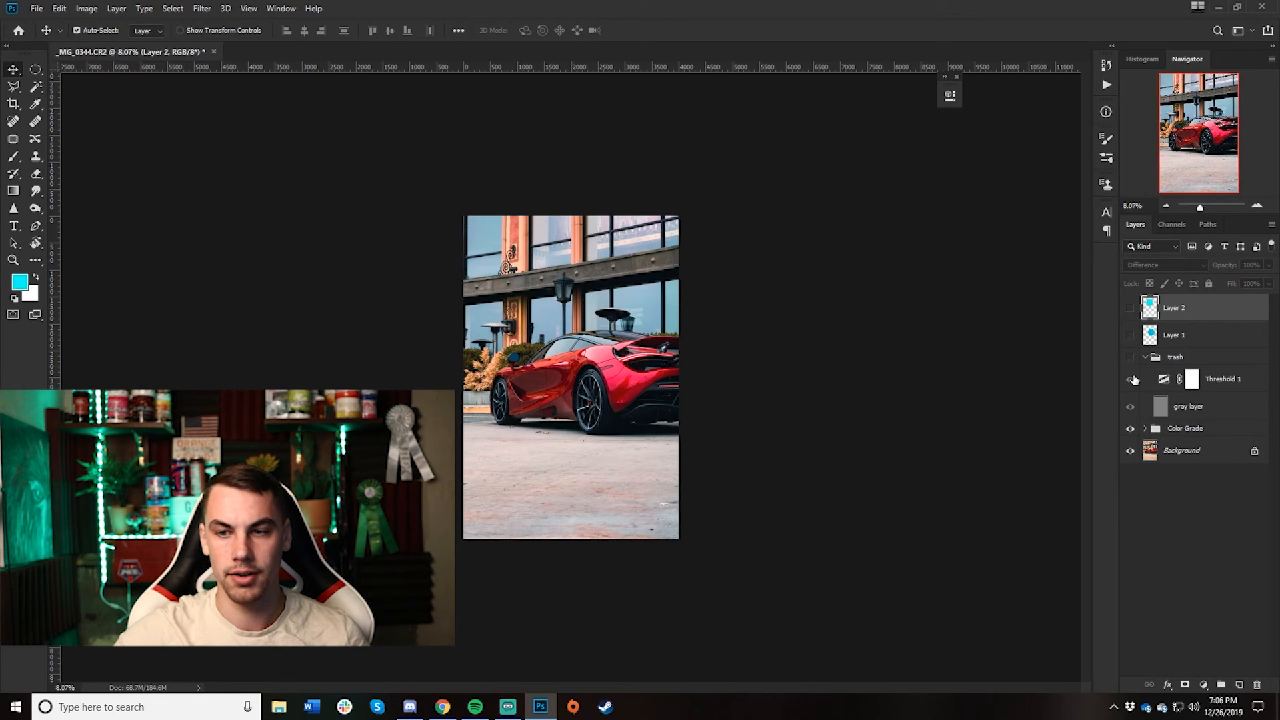
Compare the photo with the Color Grade group off and on, collapse the trash group, and expand Color Grade
click(1129, 430)
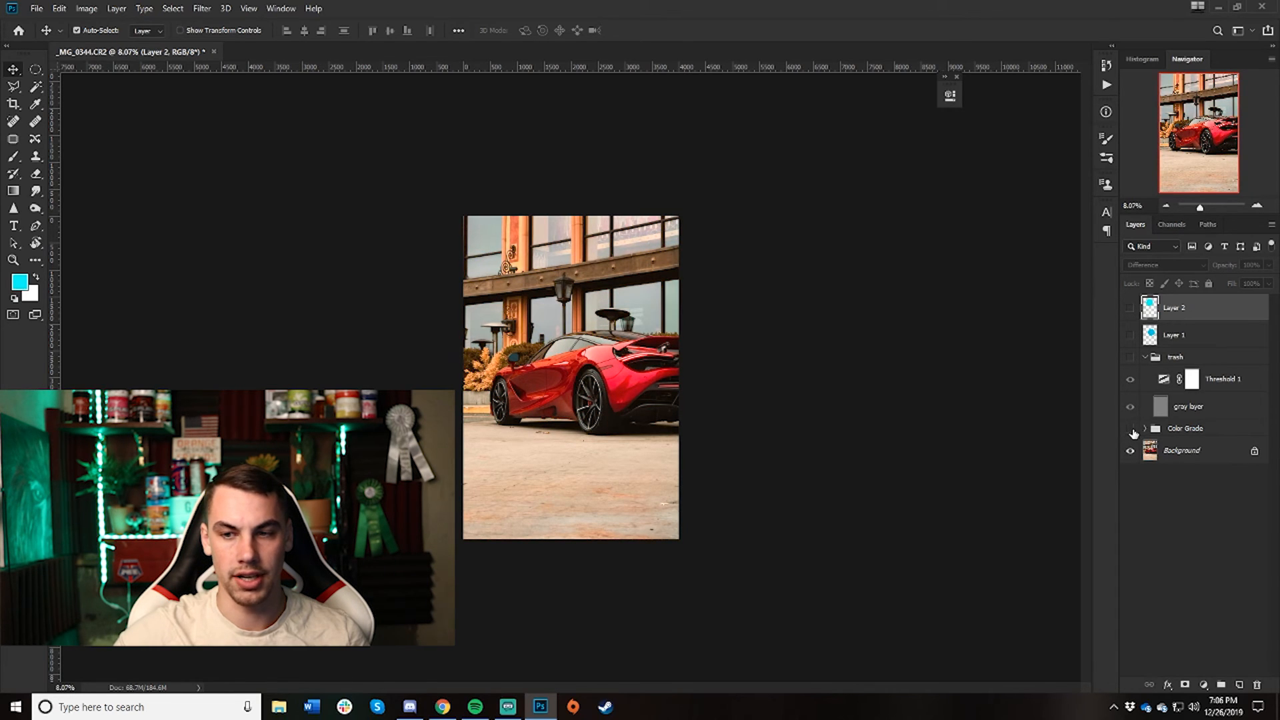
click(1145, 357)
click(1130, 373)
click(1144, 374)
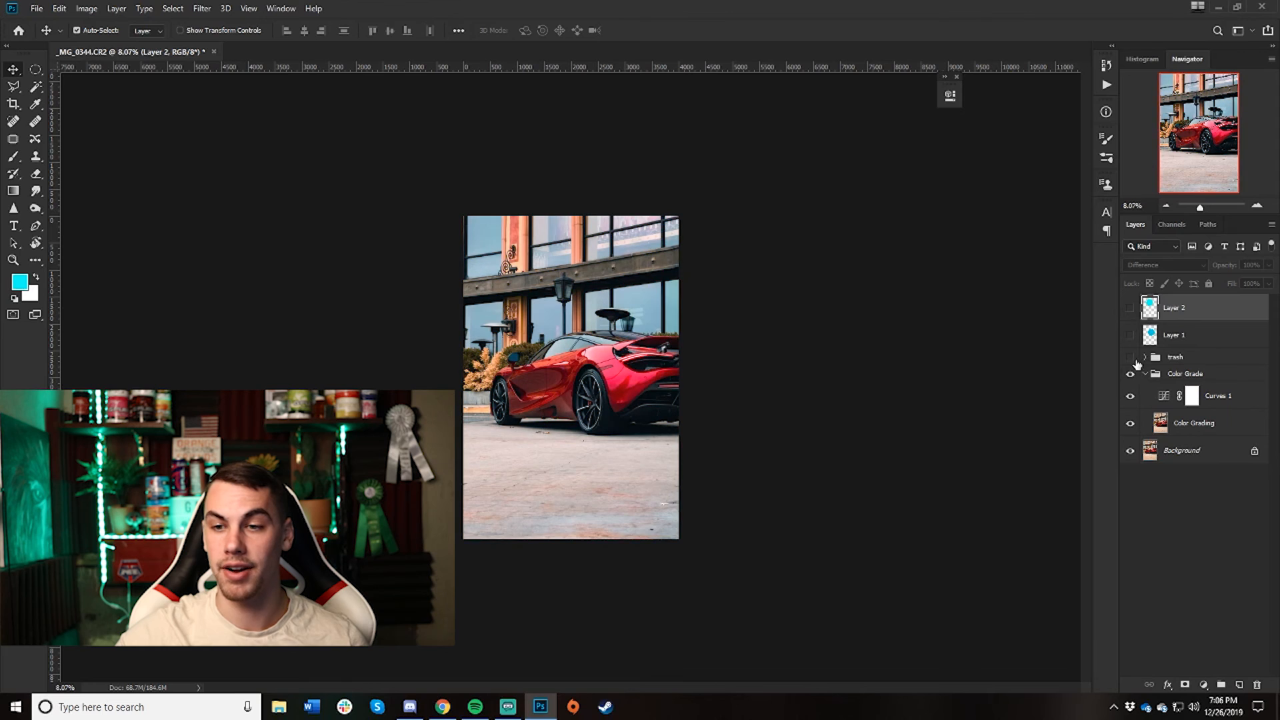
Select the trash group, make it visible, and expand it to list its layers
click(1139, 358)
click(1130, 358)
click(1144, 358)
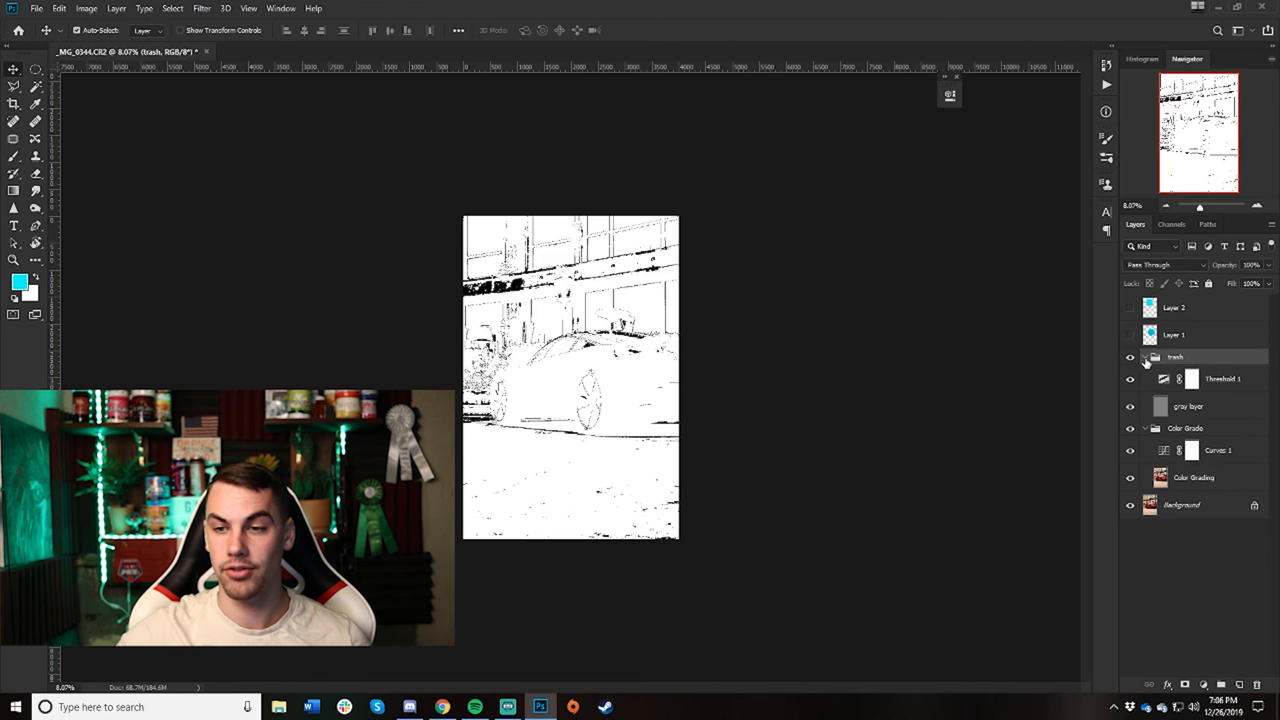